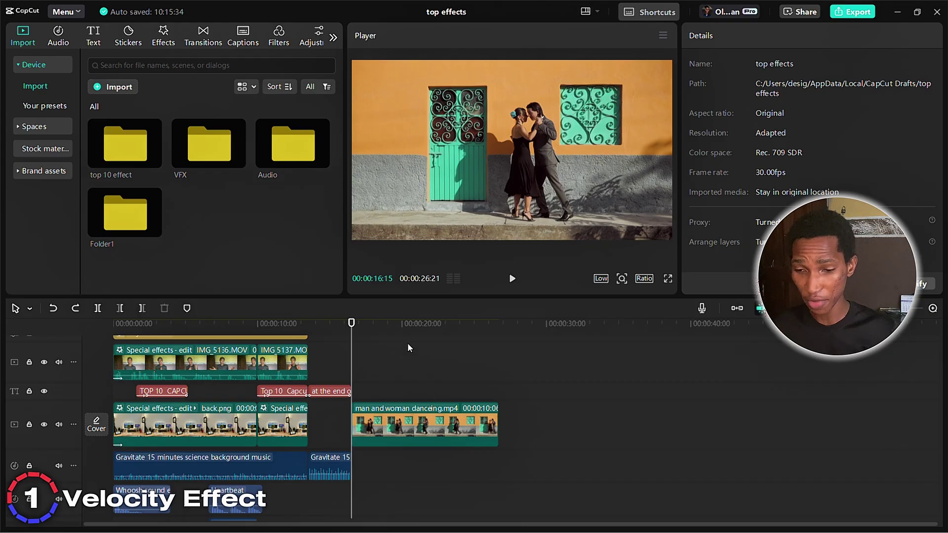
Park the playhead at 00:00:18:05 and bring up the video effects Favorites.
click(407, 338)
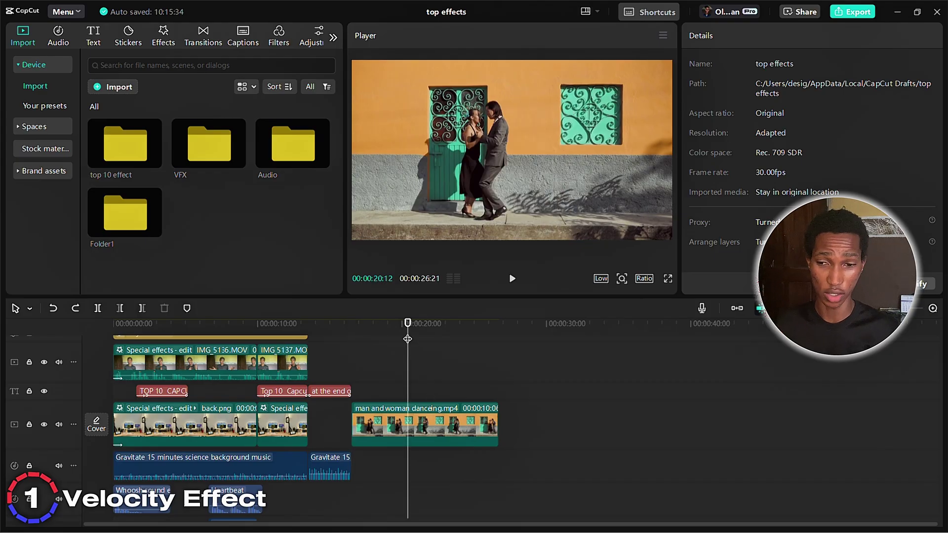
click(375, 336)
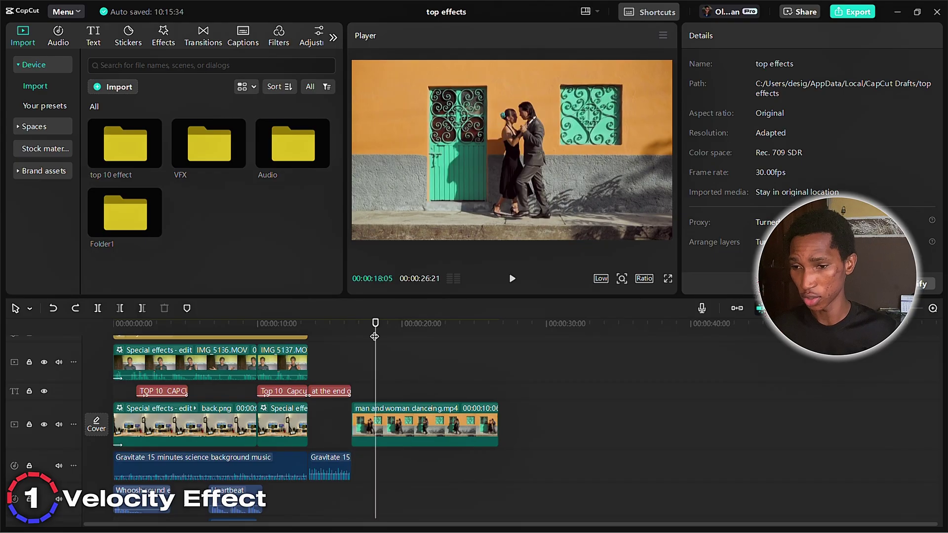
click(168, 43)
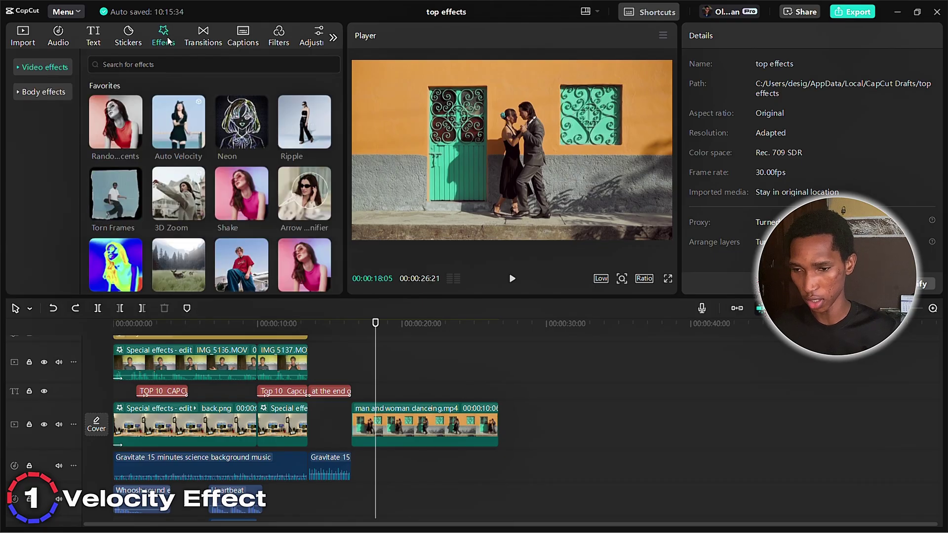
Drop the Auto Velocity favorite onto the man and woman dancing clip around 00:00:17–00:00:19.
click(161, 69)
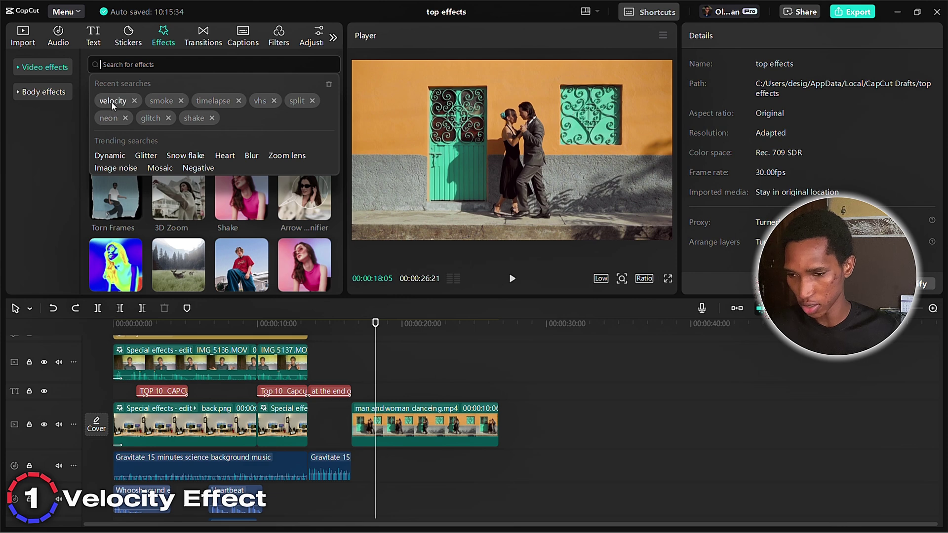
click(60, 121)
mouse_move(175, 127)
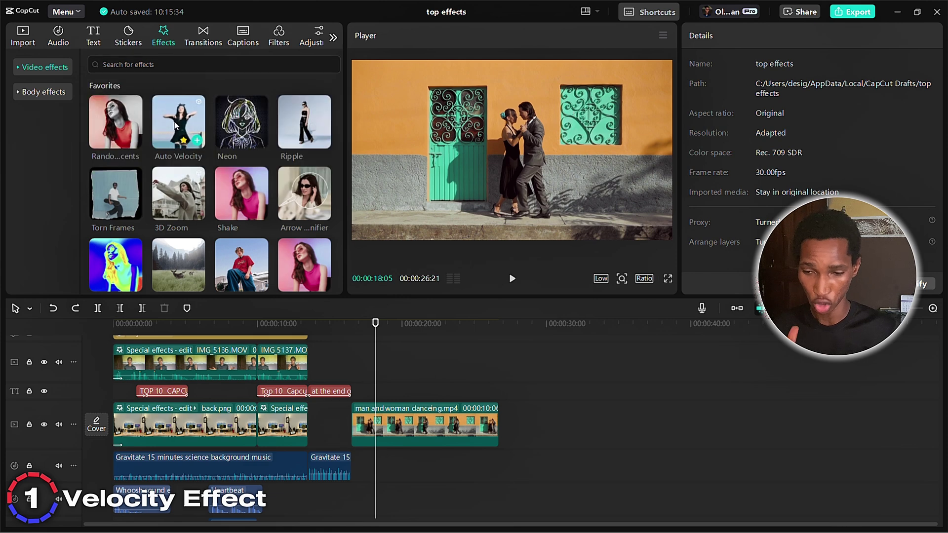
click(358, 334)
drag(358, 334, 388, 334)
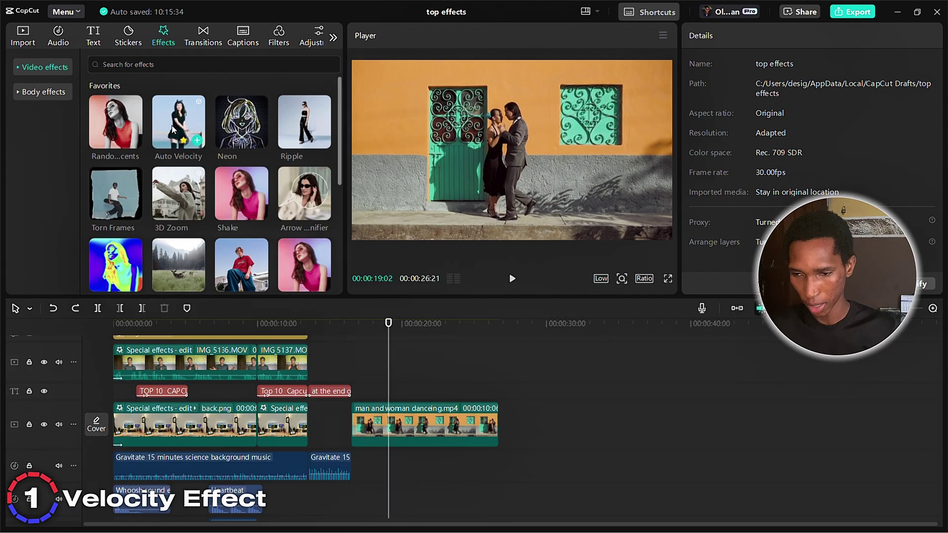
drag(371, 423, 371, 424)
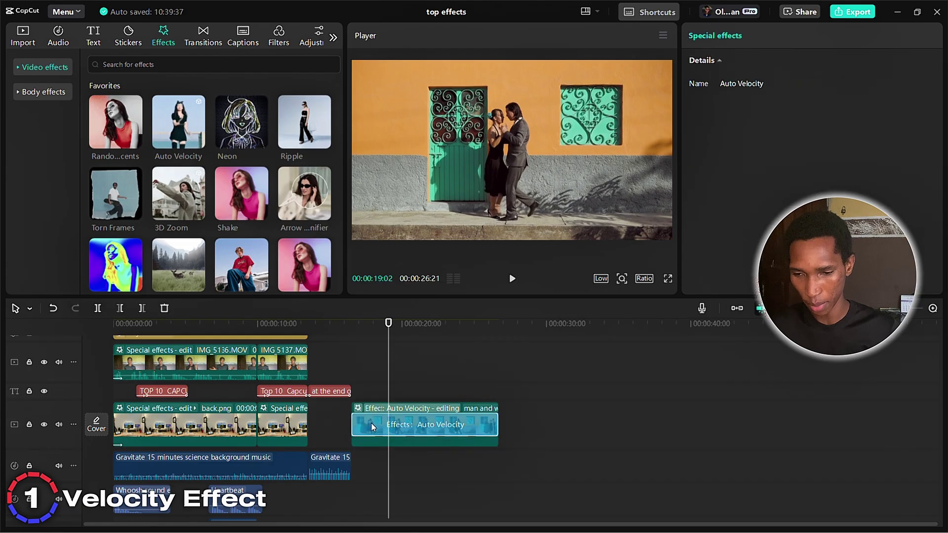
click(359, 376)
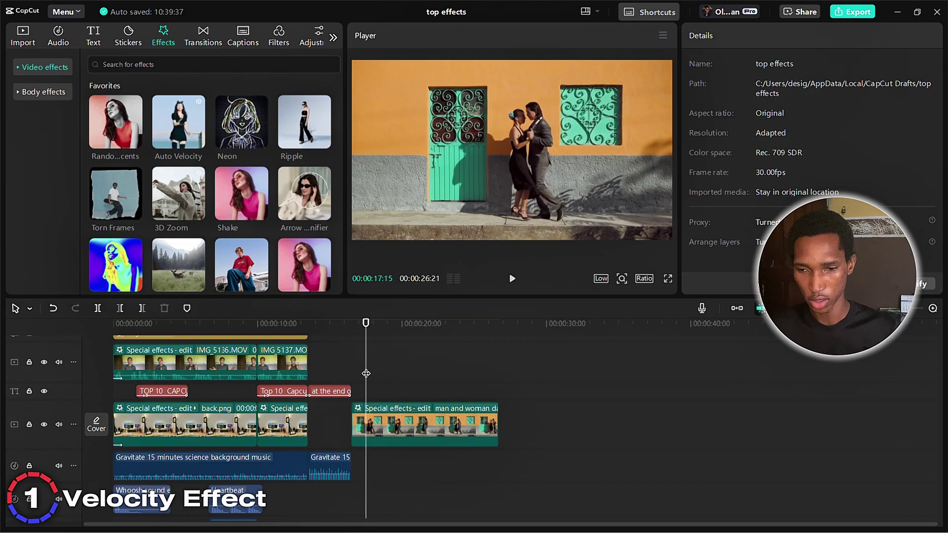
Play back the Auto Velocity result, stop it, and select the clip to view its properties.
key(space)
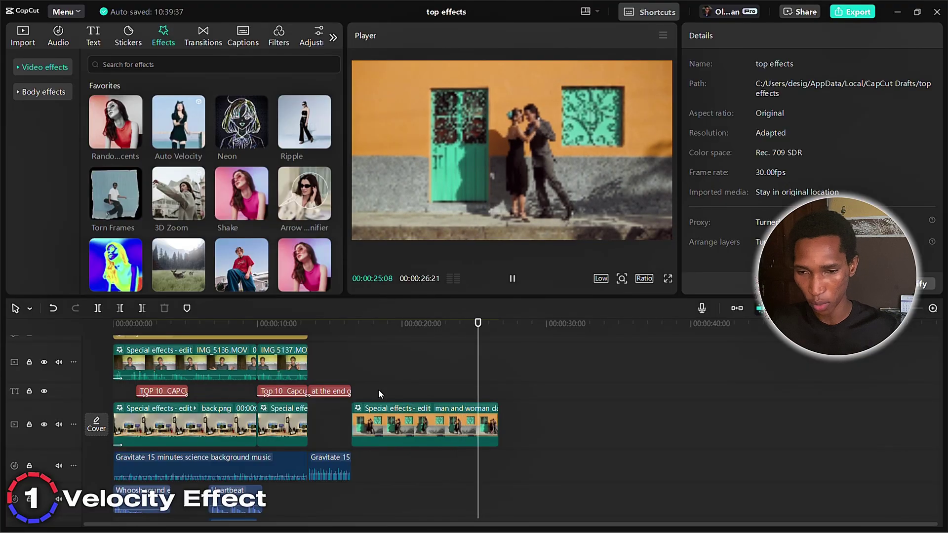
key(space)
click(393, 420)
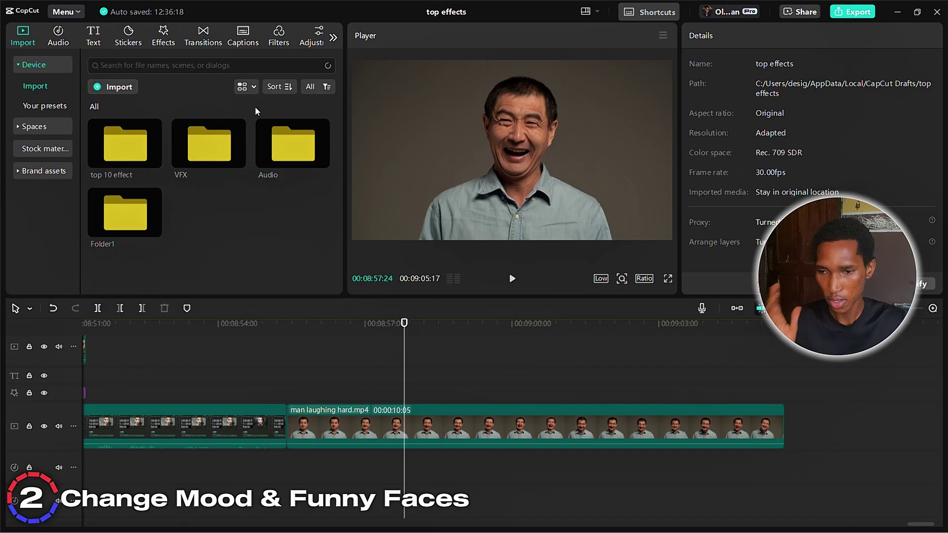
Place the Body effects Mood 'Red Face' effect on the track above the man laughing hard clip.
click(161, 40)
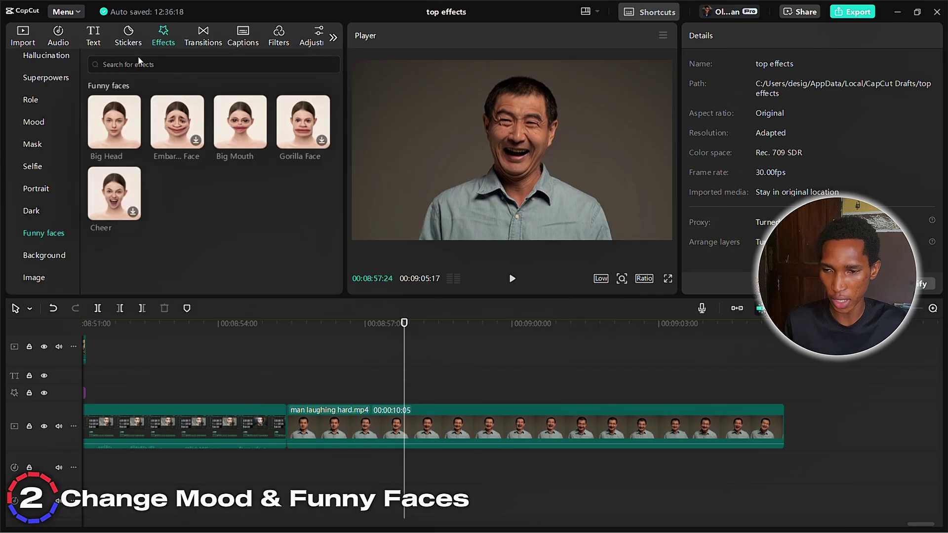
click(35, 124)
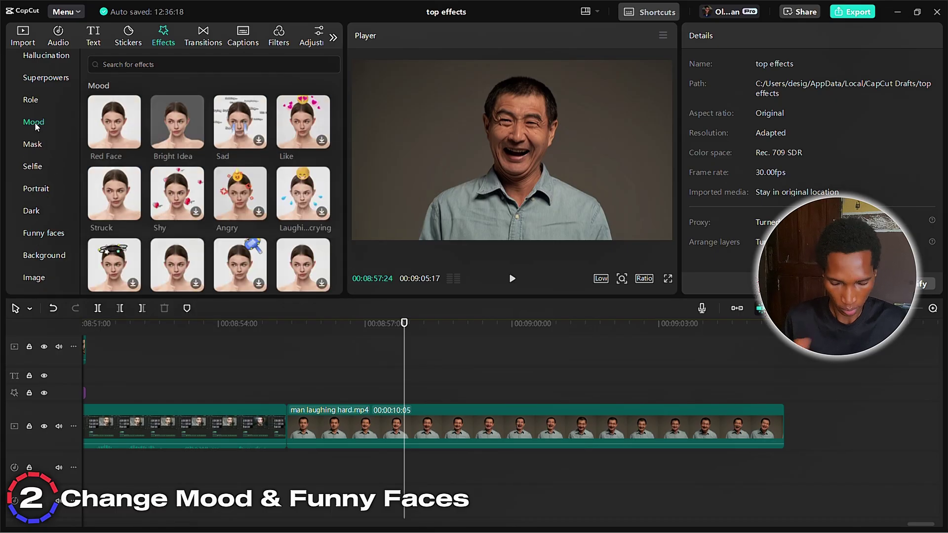
click(120, 120)
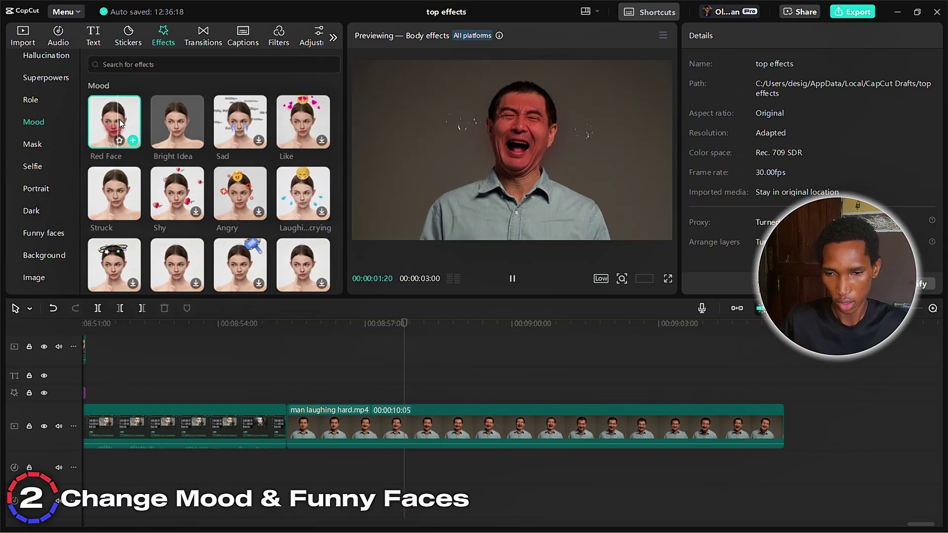
drag(120, 120, 334, 393)
drag(368, 324, 412, 326)
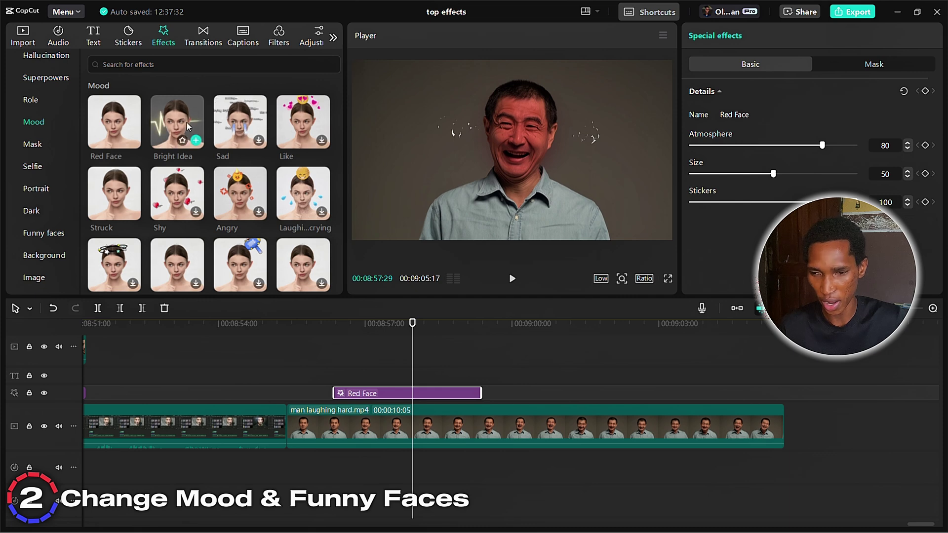
Add the Funny faces 'Big Mouth' effect right after Red Face on the effects track.
click(34, 234)
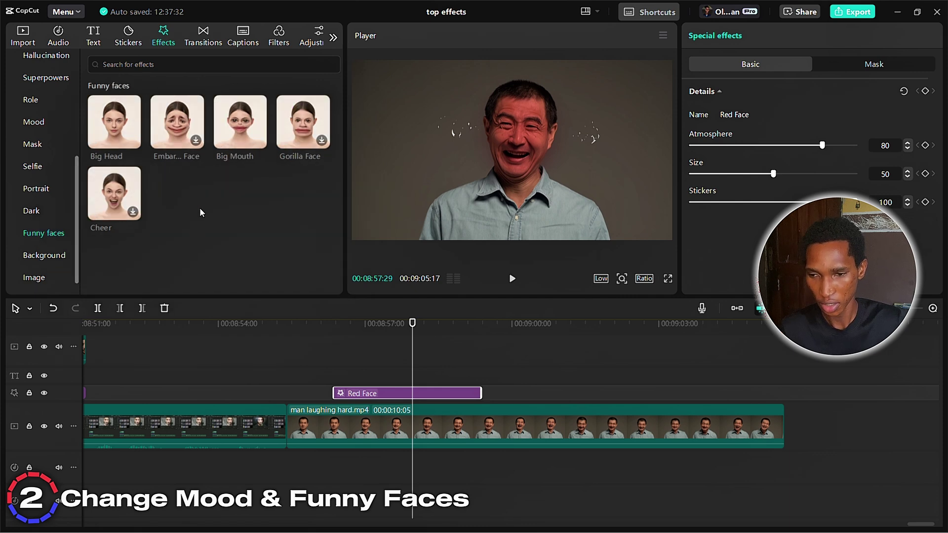
click(235, 114)
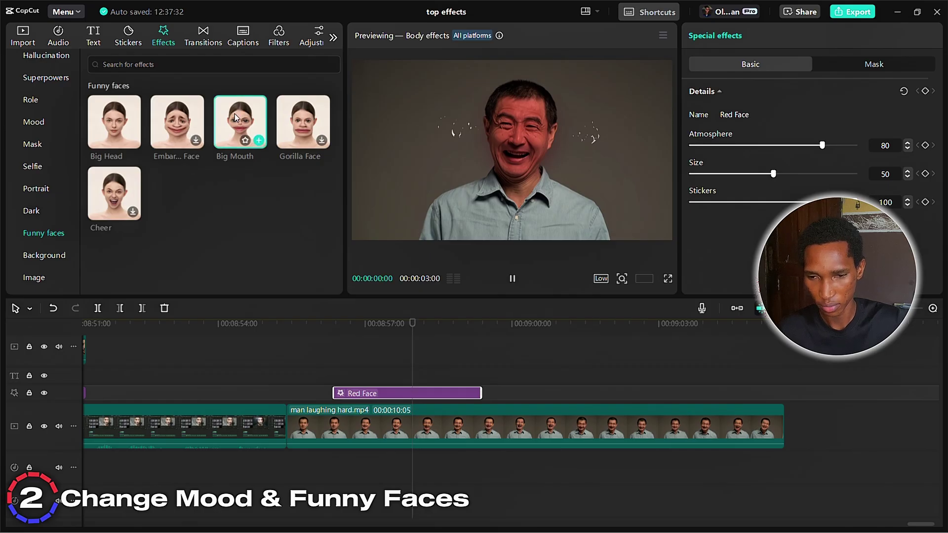
drag(541, 334, 489, 392)
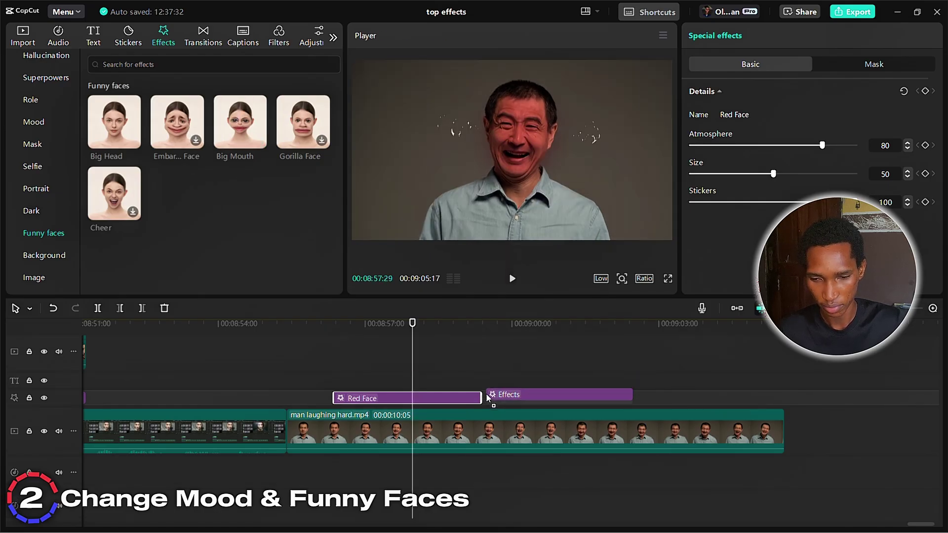
click(517, 328)
drag(518, 328, 567, 334)
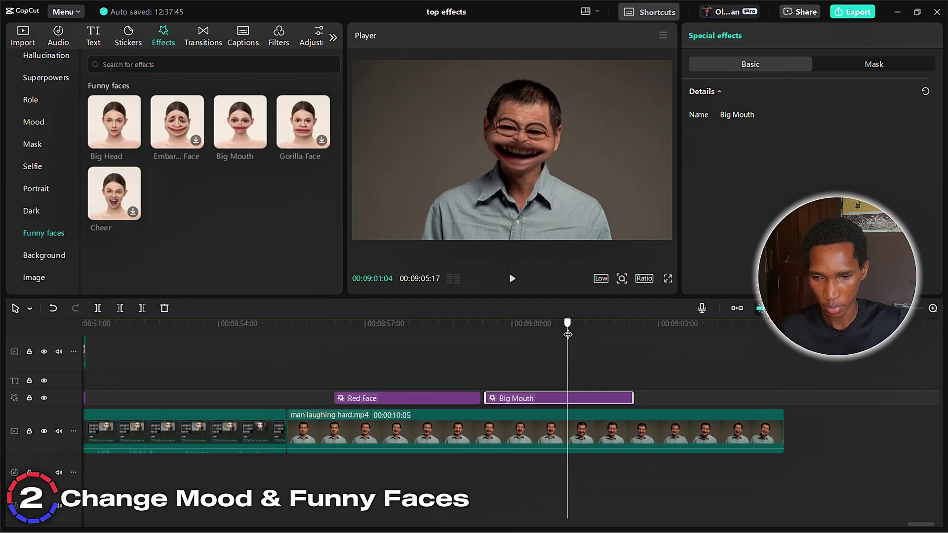
Add 'Big Head' after Big Mouth and check it around 00:09:04:03.
click(114, 127)
drag(115, 127, 645, 397)
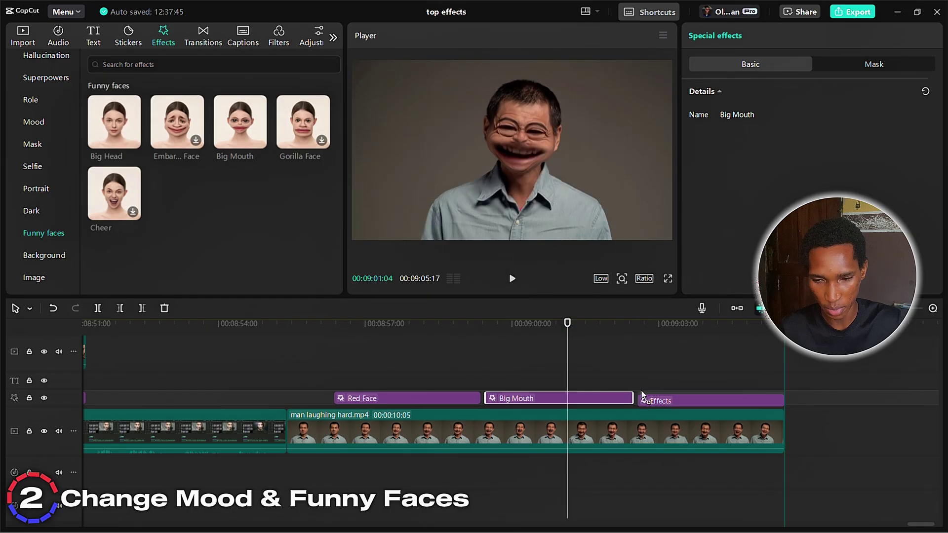
drag(663, 344, 713, 340)
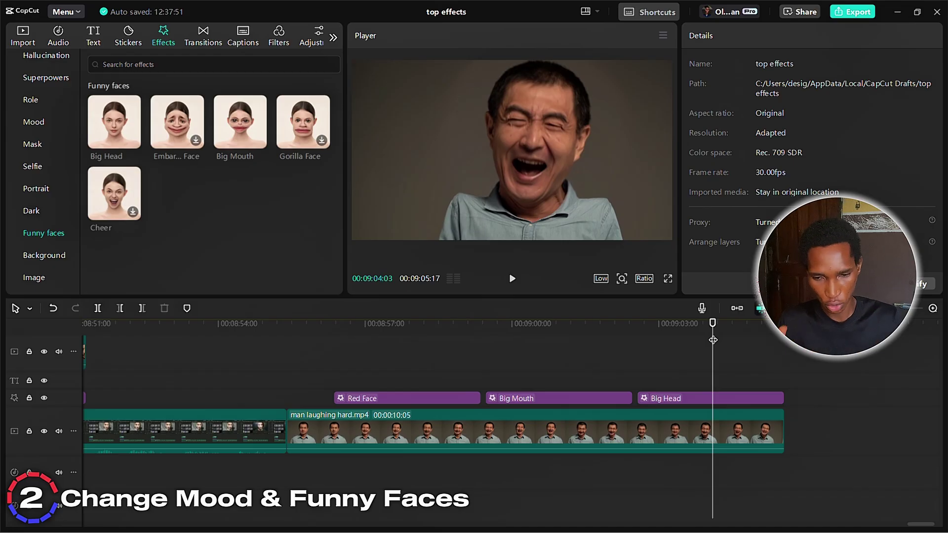
drag(709, 338, 368, 356)
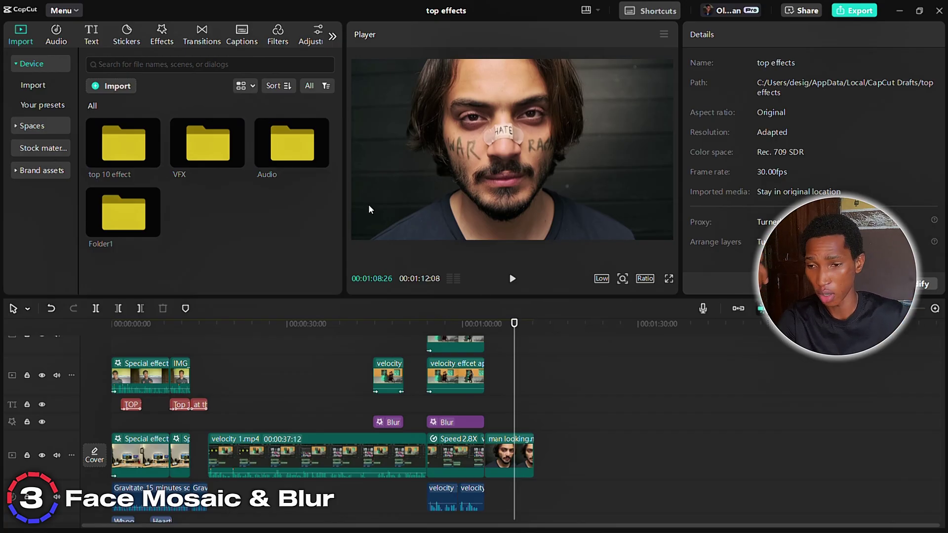
click(155, 40)
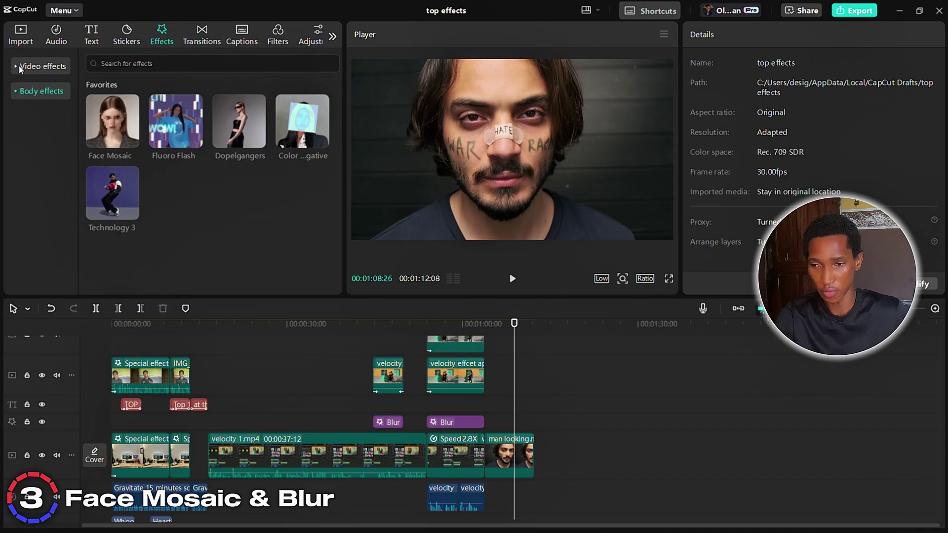
mouse_move(117, 123)
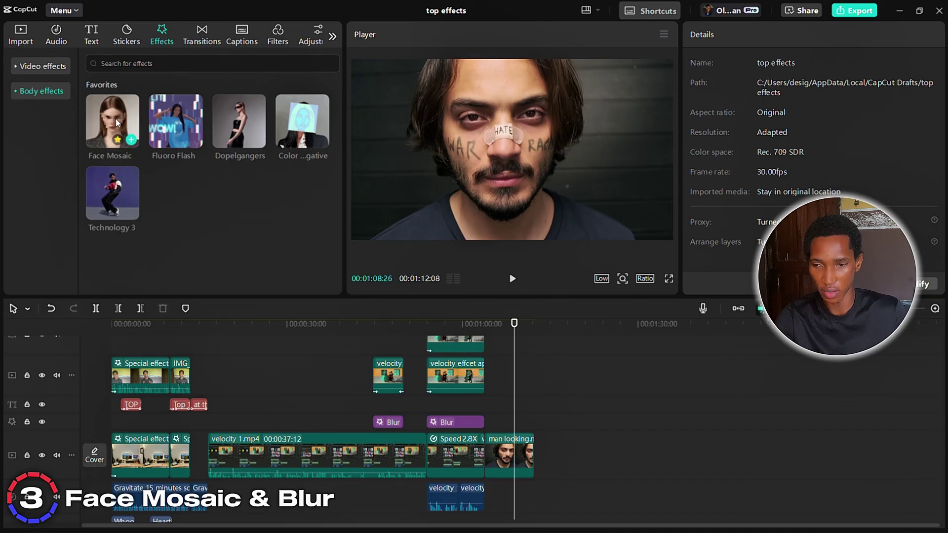
mouse_move(308, 128)
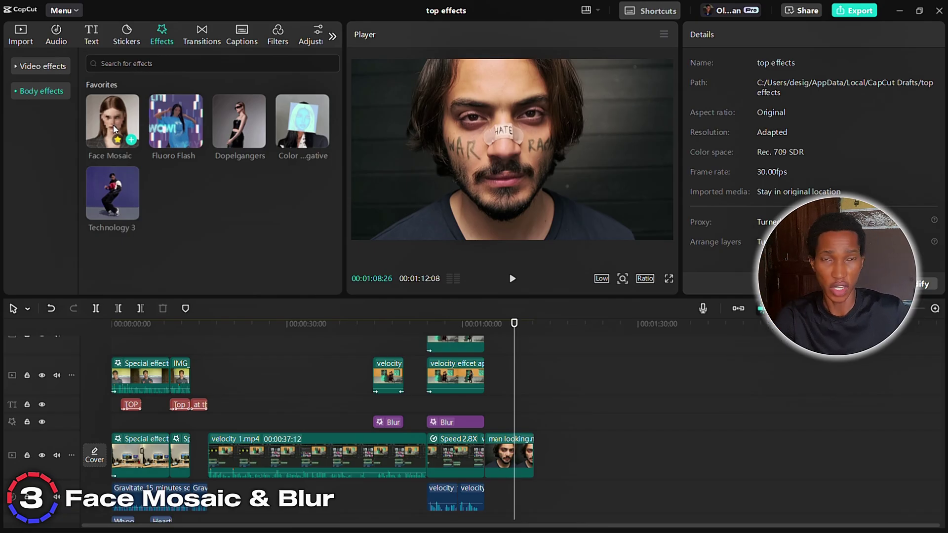
scroll(510, 381, up, 5)
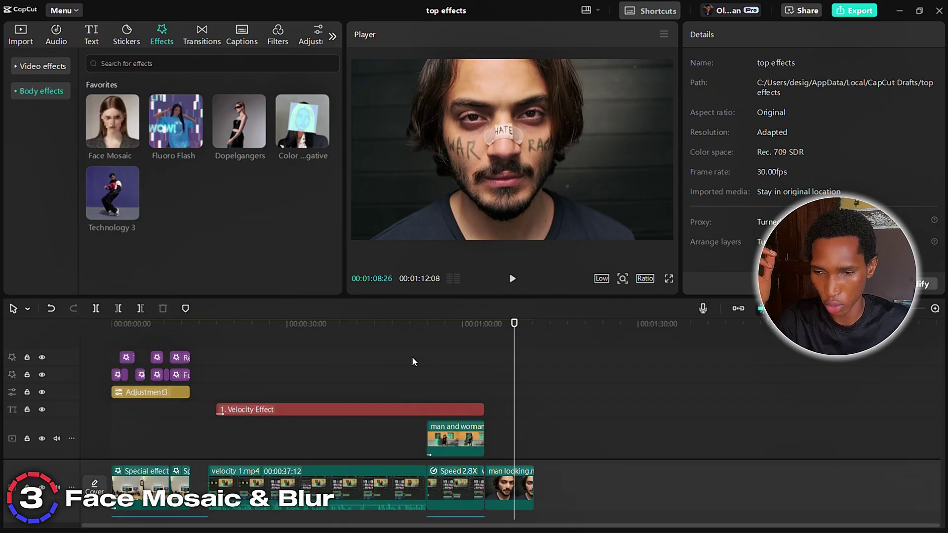
scroll(444, 357, down, 7)
drag(112, 114, 518, 388)
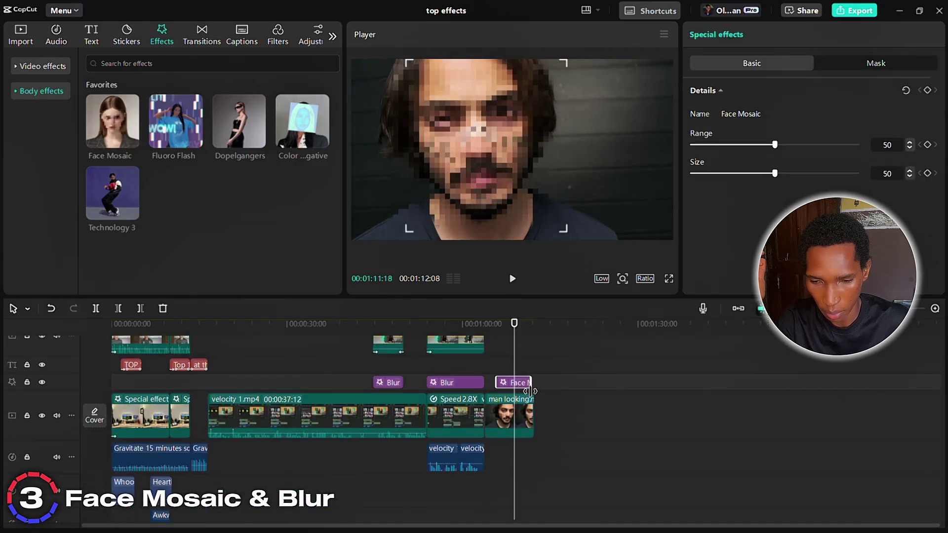
drag(499, 337, 516, 340)
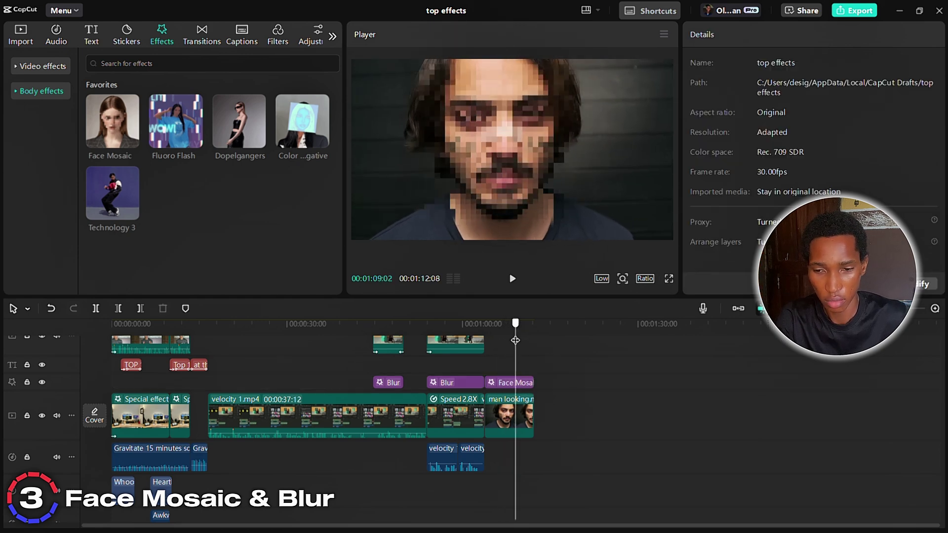
click(510, 384)
drag(774, 145, 823, 155)
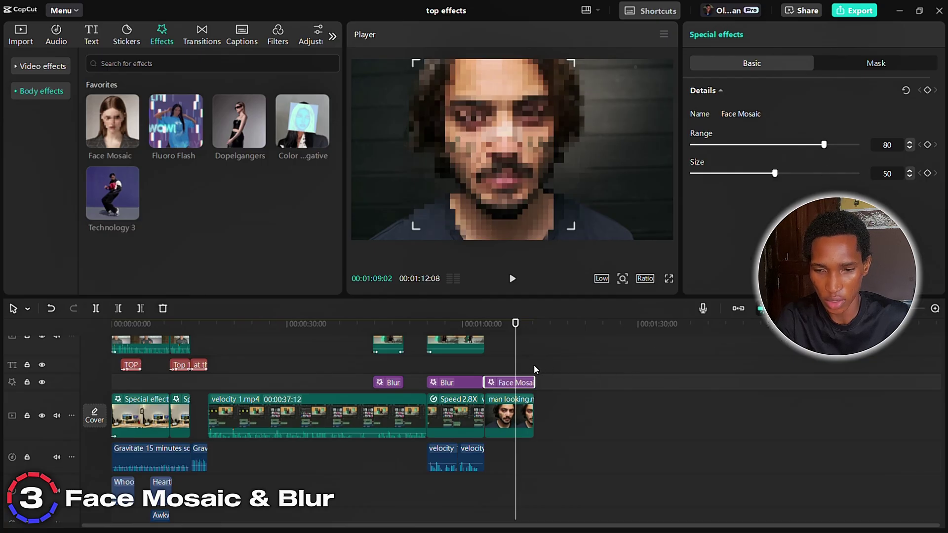
key(v)
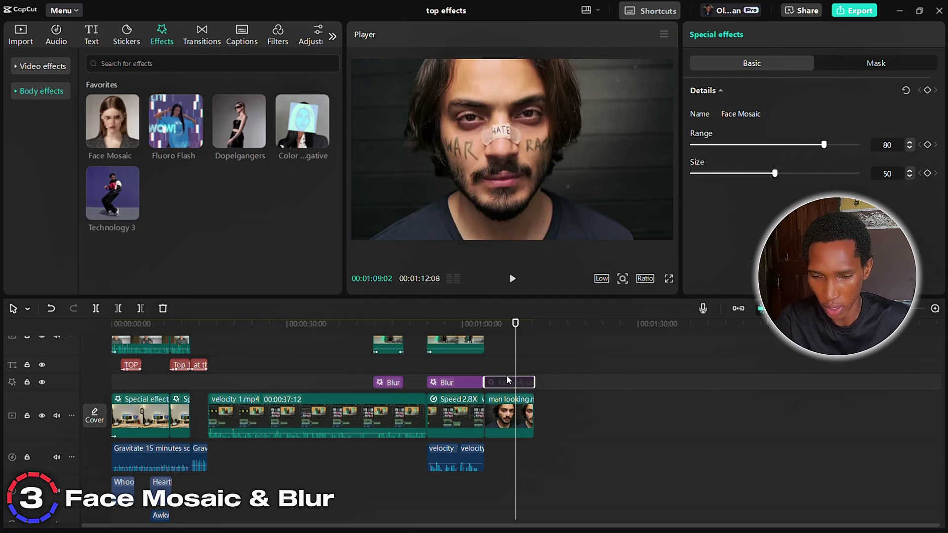
key(Delete)
drag(112, 121, 534, 382)
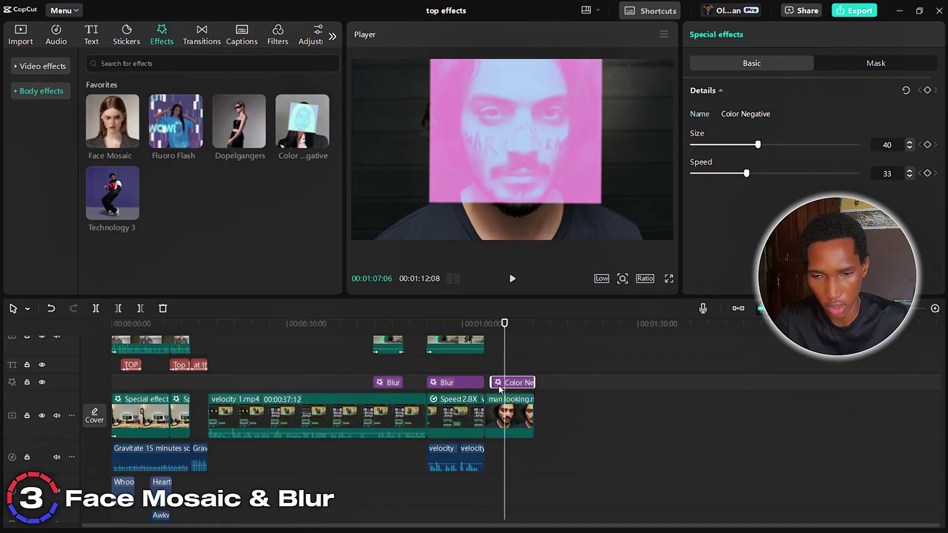
Delete the Color Negative effect clip from the effects track.
click(493, 373)
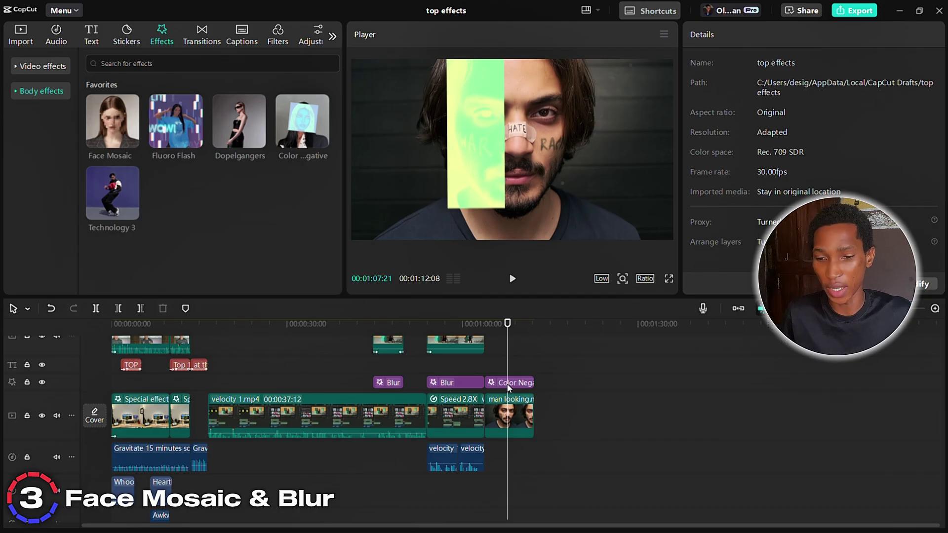
click(509, 384)
key(Delete)
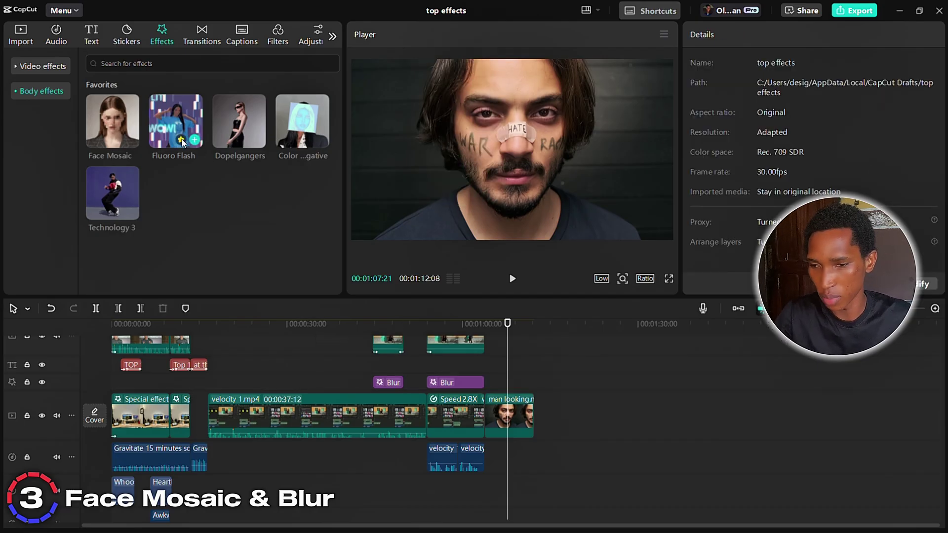
Add the Blur video effect to the effects track in Color Negative's place.
click(12, 67)
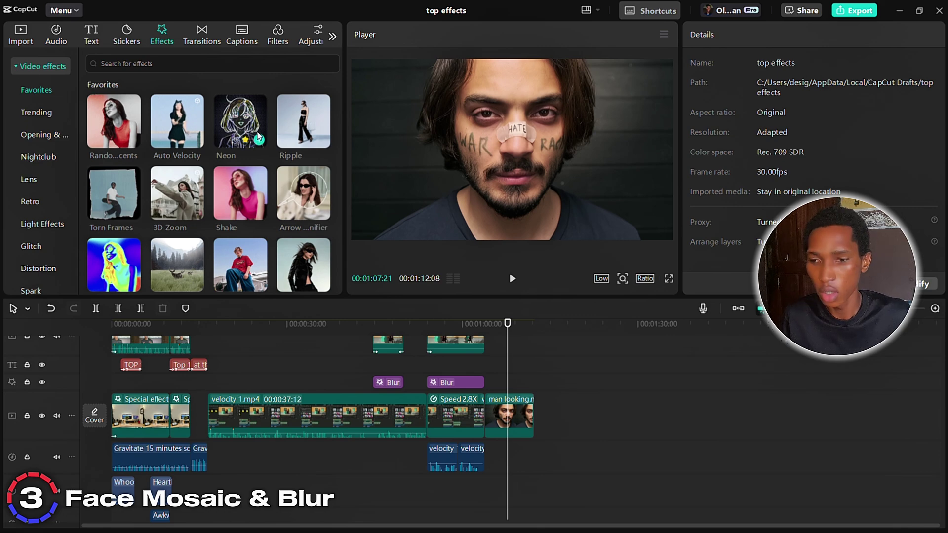
scroll(256, 144, down, 5)
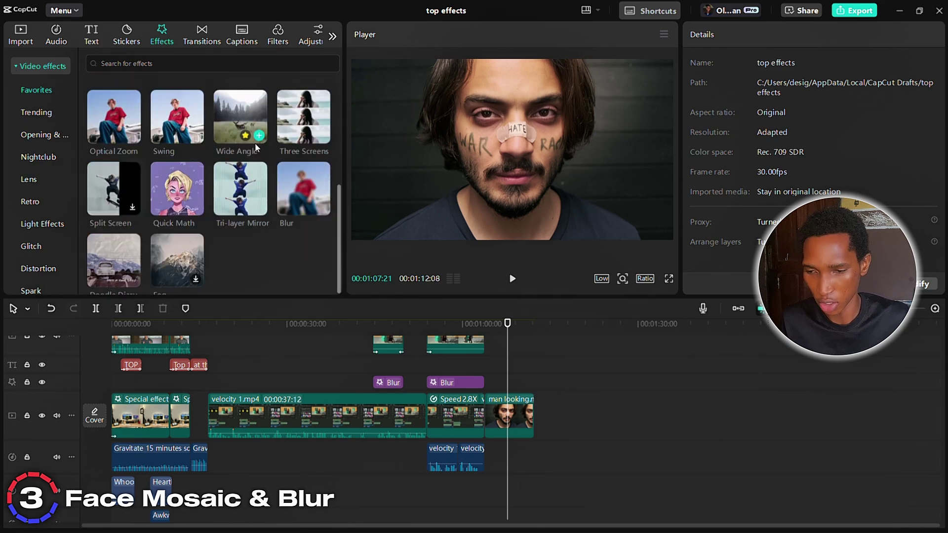
scroll(225, 202, up, 2)
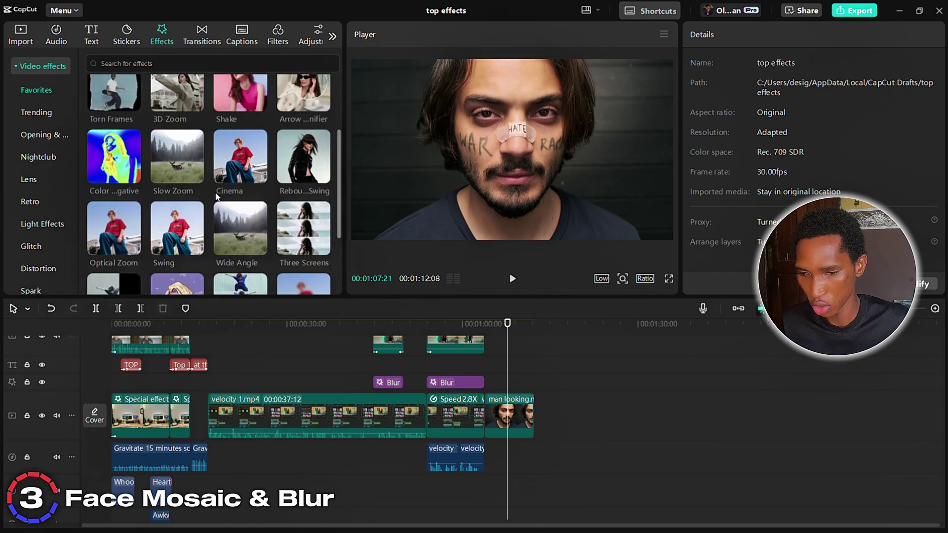
scroll(224, 190, down, 3)
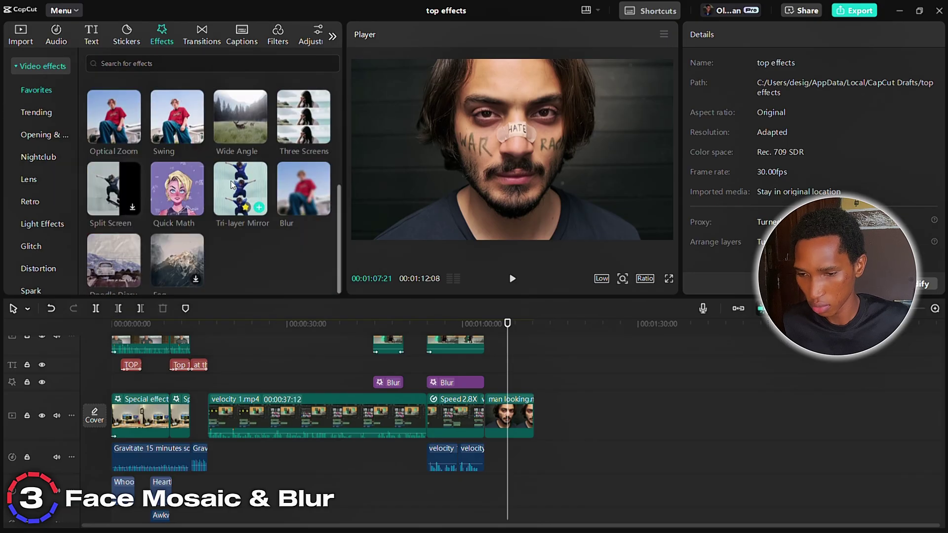
scroll(284, 192, down, 1)
drag(286, 185, 504, 386)
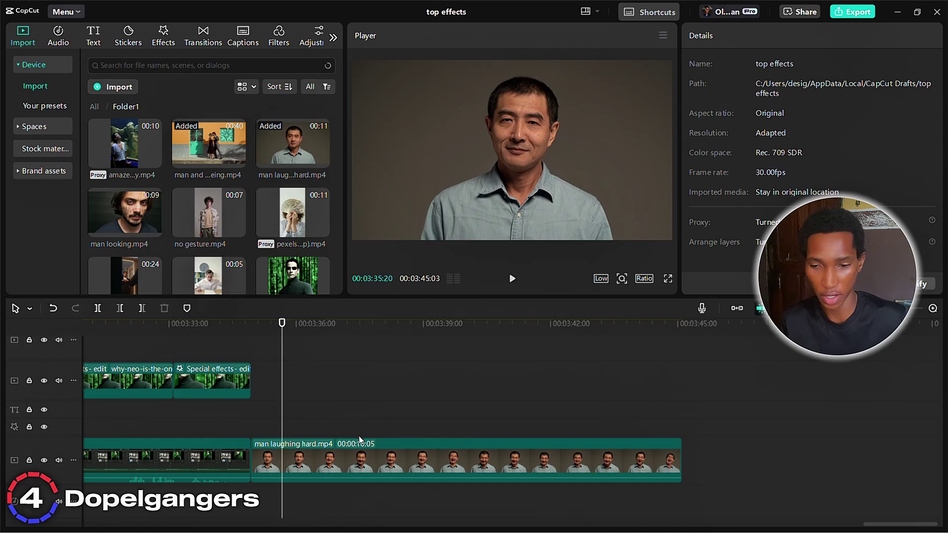
Add the Dopelgangers body effect above the laughing man clip at 00:03:35:02 and preview it.
click(257, 355)
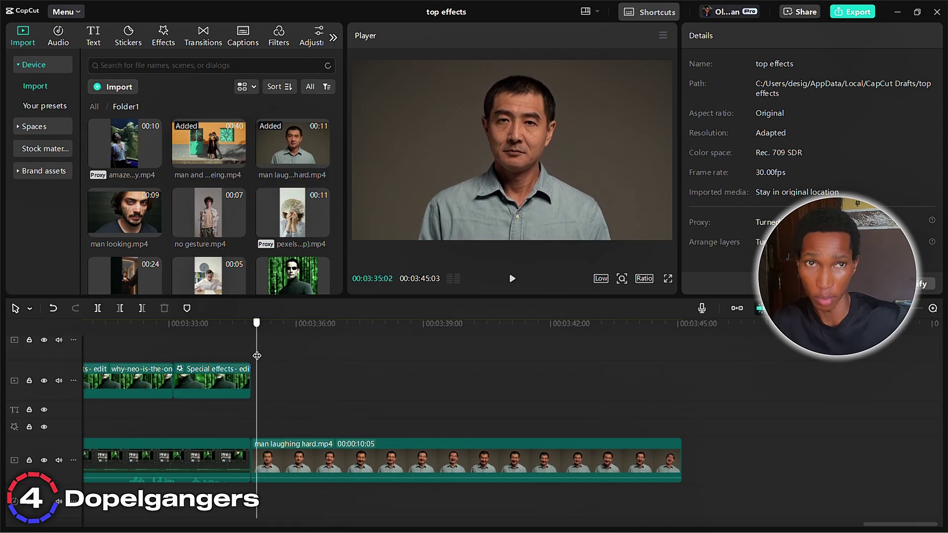
click(158, 43)
click(19, 91)
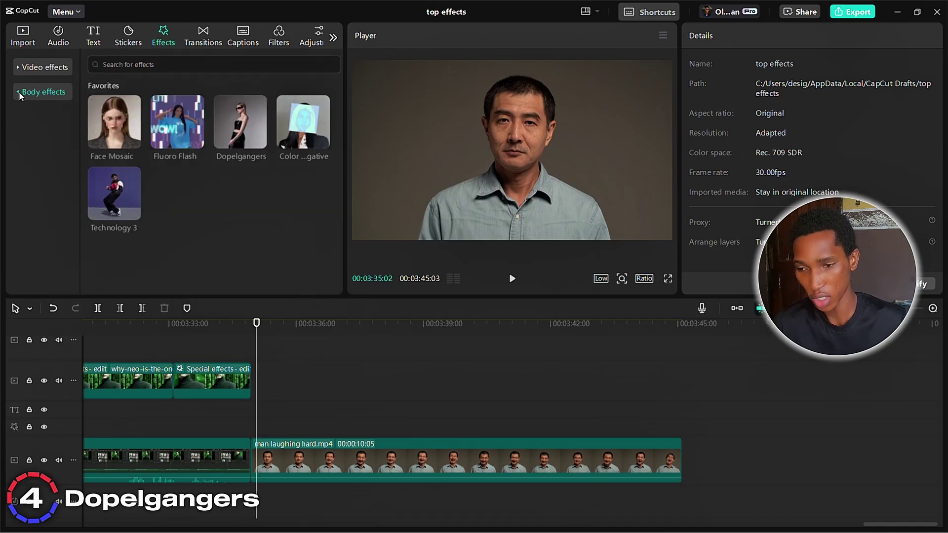
click(18, 91)
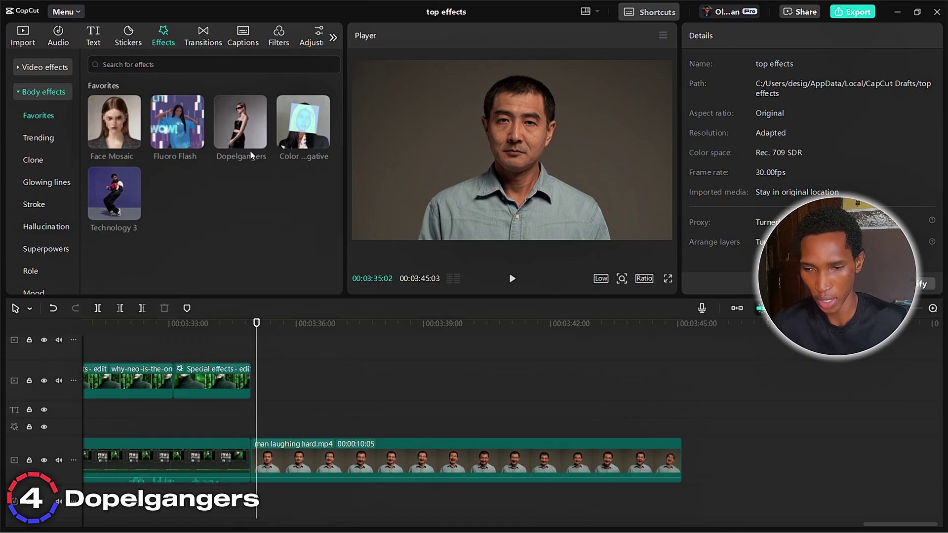
mouse_move(253, 137)
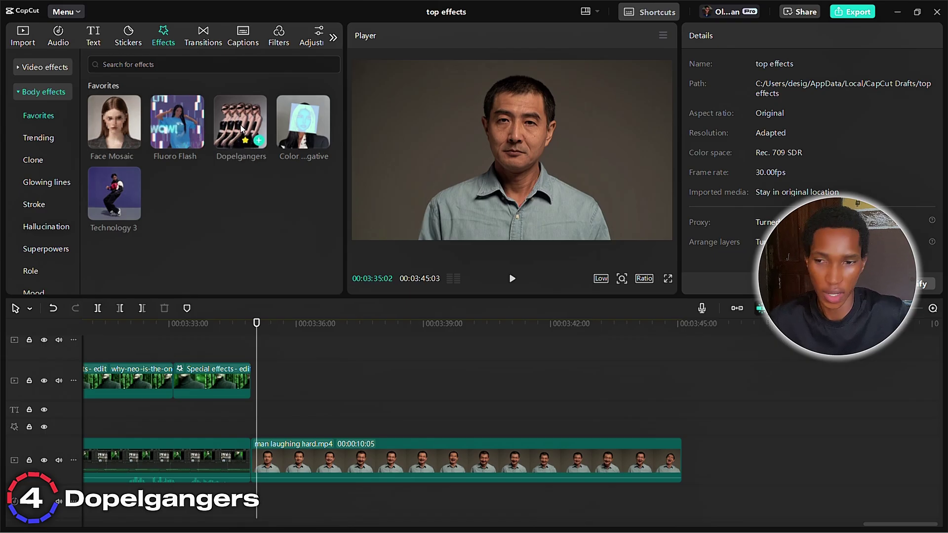
drag(242, 134, 257, 420)
key(space)
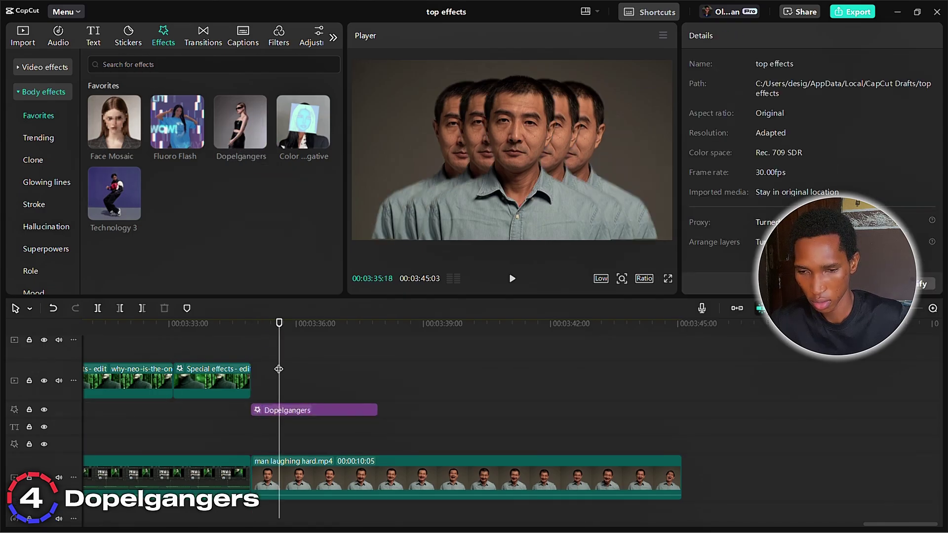
Lower the Dopelgangers Amount, raise its Twist, and extend the effect clip across the laughing man clip.
click(322, 412)
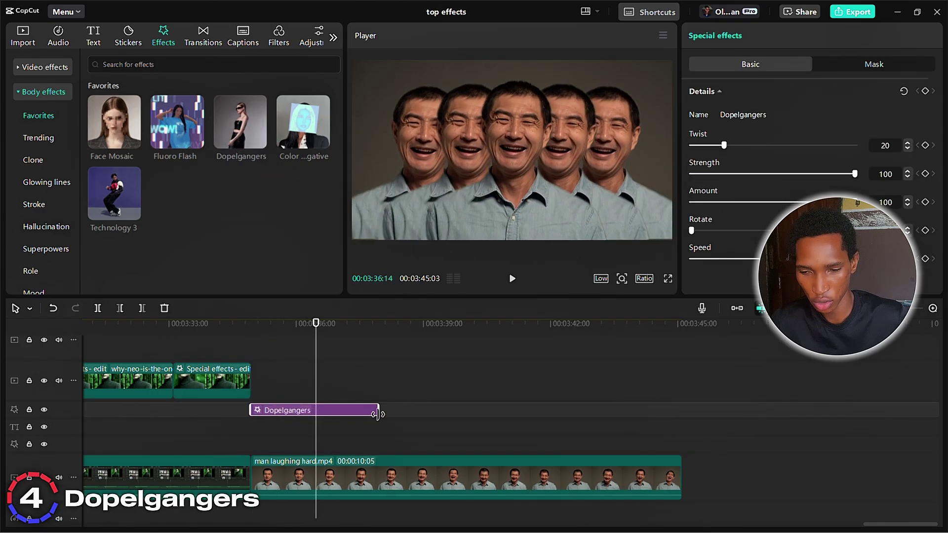
drag(379, 411, 551, 433)
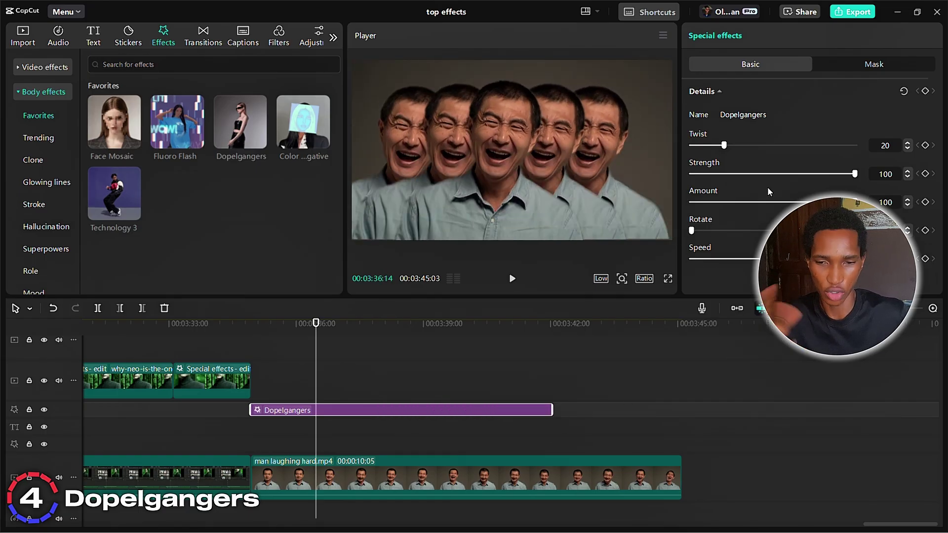
drag(761, 206, 739, 213)
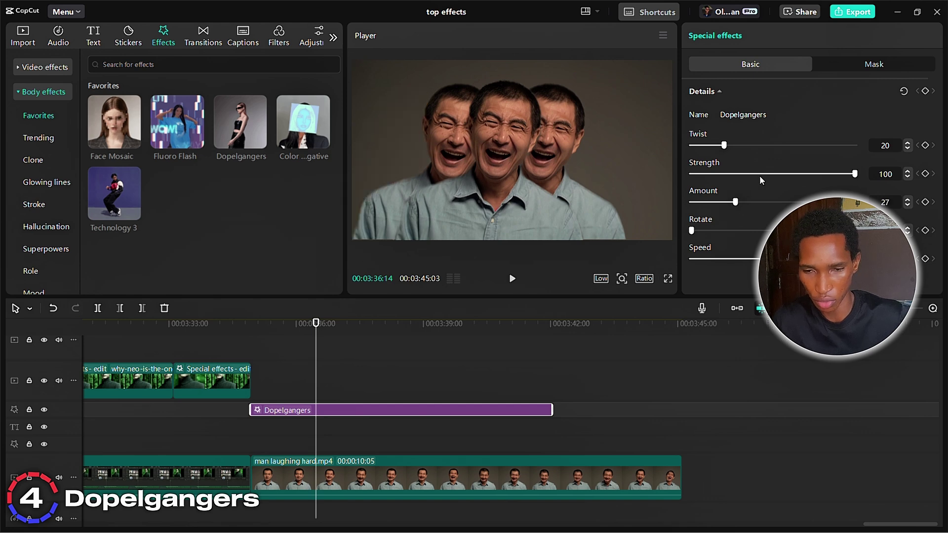
drag(730, 150, 783, 149)
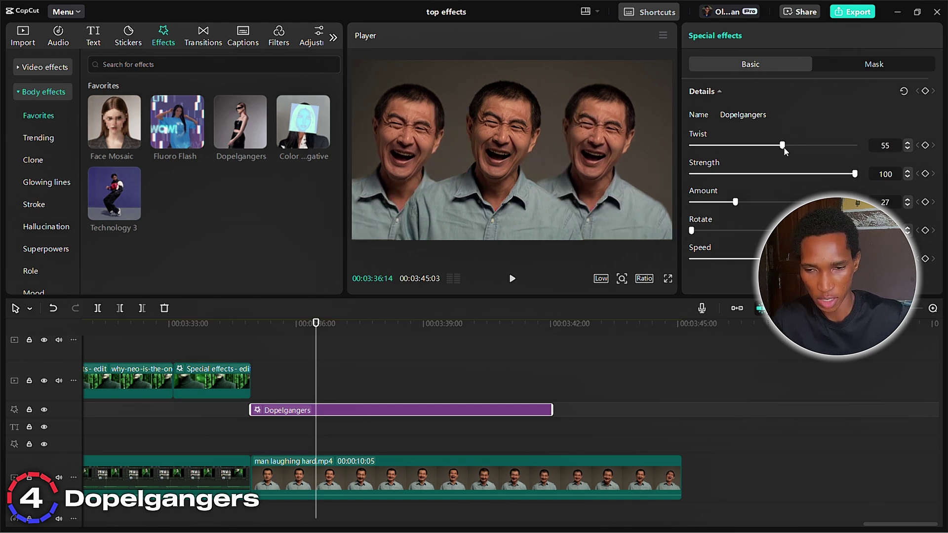
drag(242, 349, 535, 350)
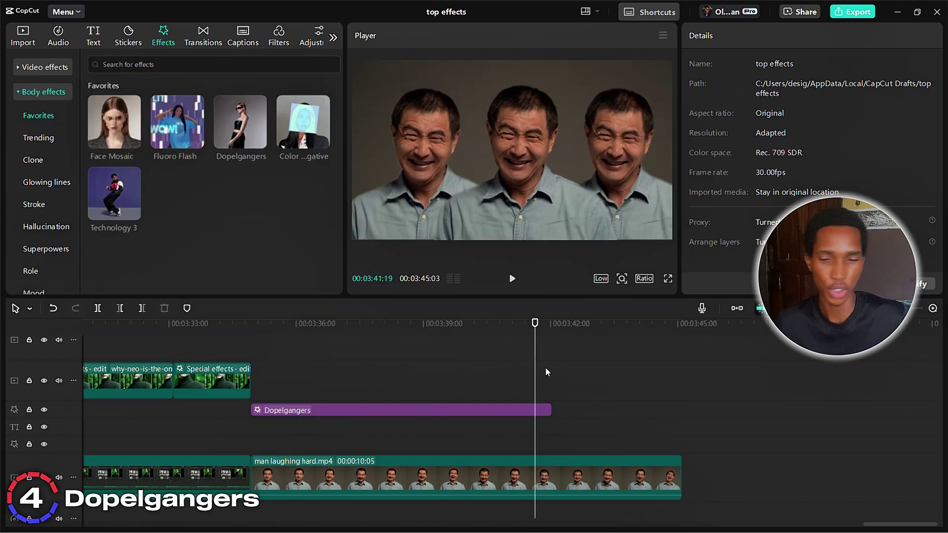
drag(546, 414, 664, 411)
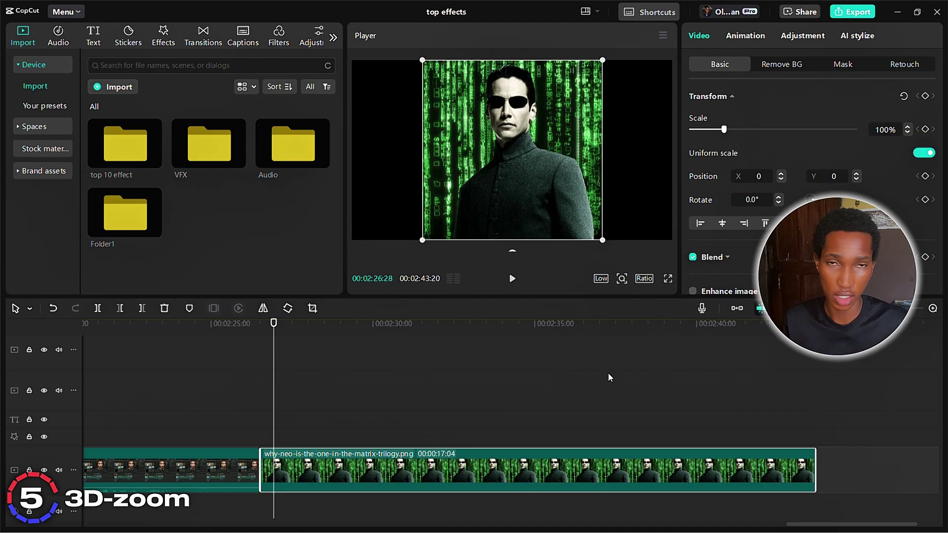
At 00:02:31:19, switch on AI Style for the Matrix image and list the Motion video effects.
click(425, 329)
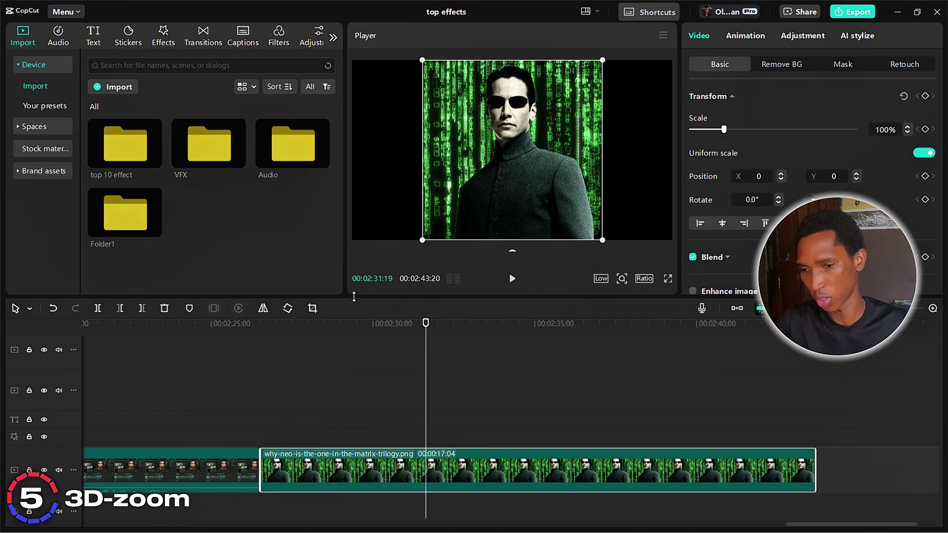
click(159, 34)
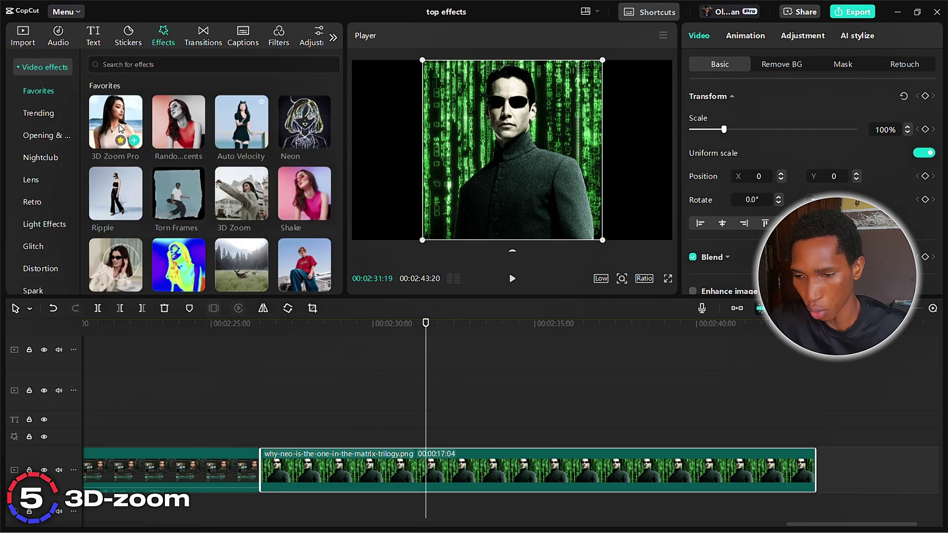
mouse_move(239, 196)
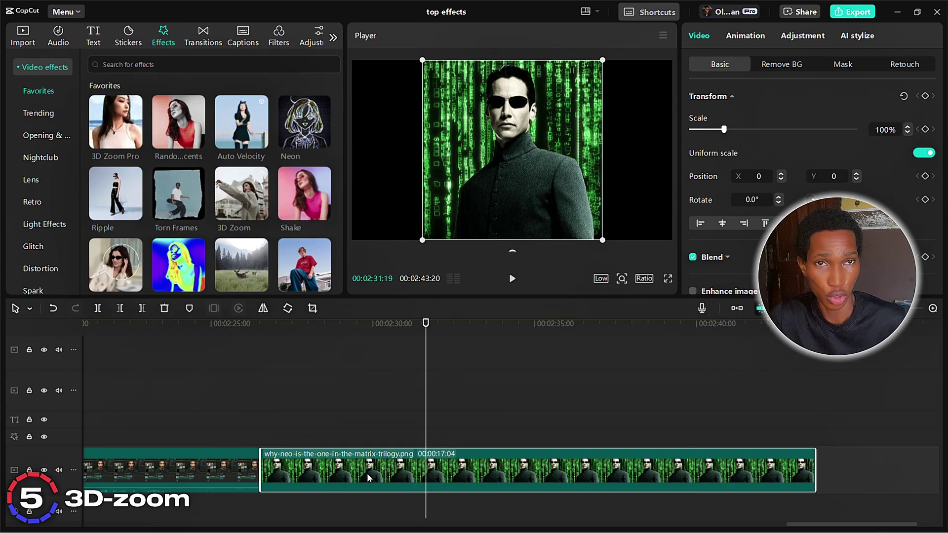
click(858, 35)
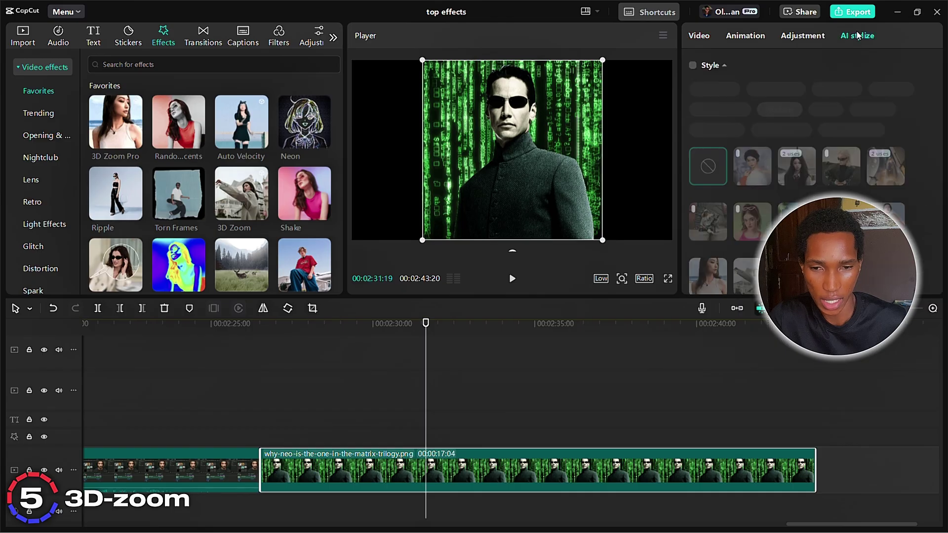
click(692, 65)
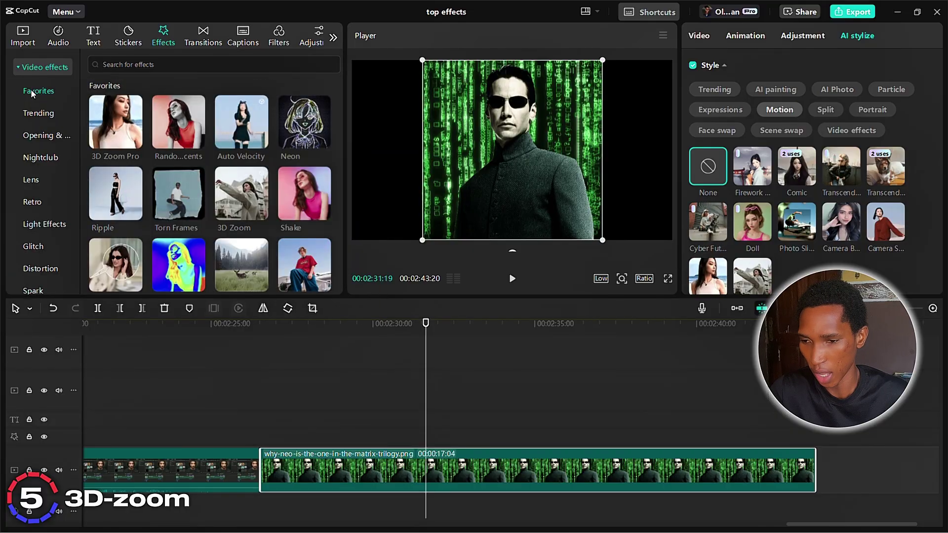
scroll(32, 111, down, 5)
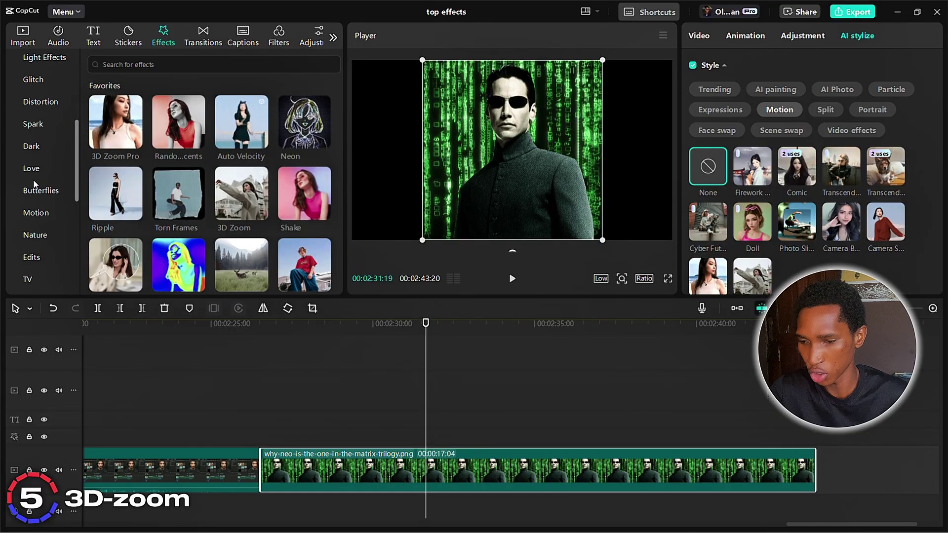
click(32, 216)
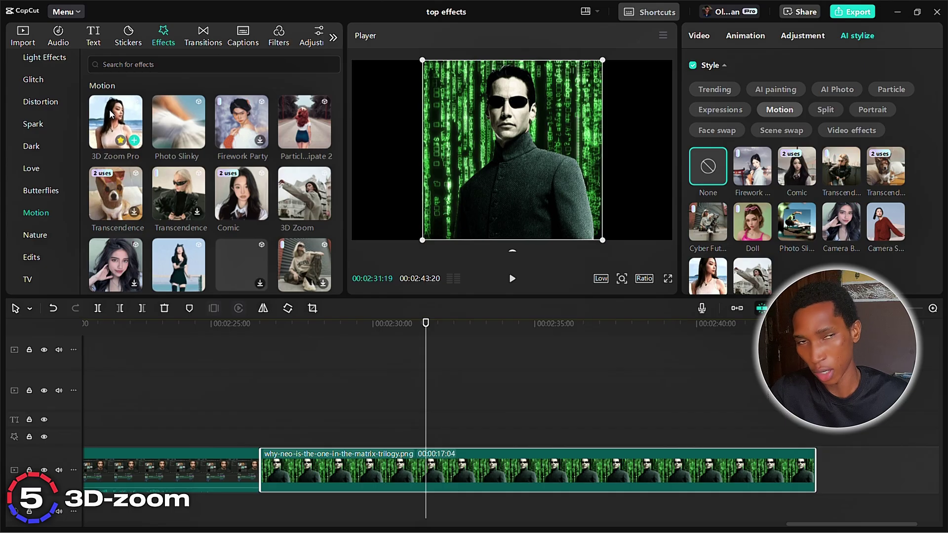
Apply 3D Zoom Pro to the Matrix image clip and rewind to preview the zoom.
drag(109, 109, 351, 469)
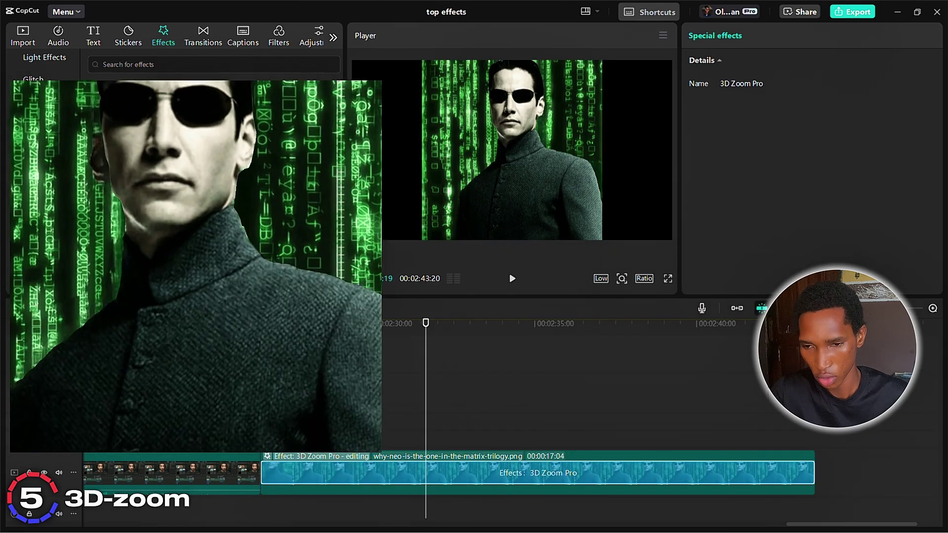
click(366, 405)
click(260, 405)
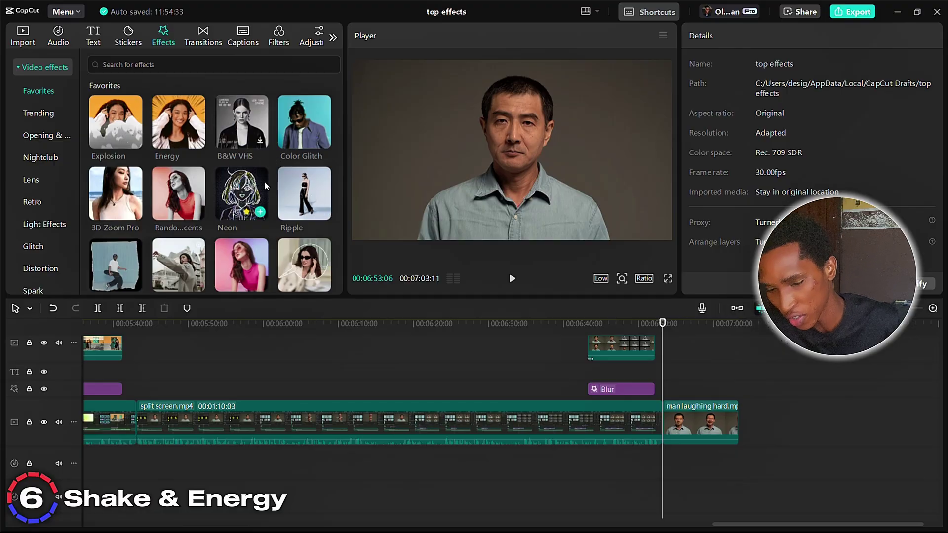
Place the Shake effect on the track above the laughing man clip.
scroll(265, 181, down, 2)
drag(265, 185, 735, 405)
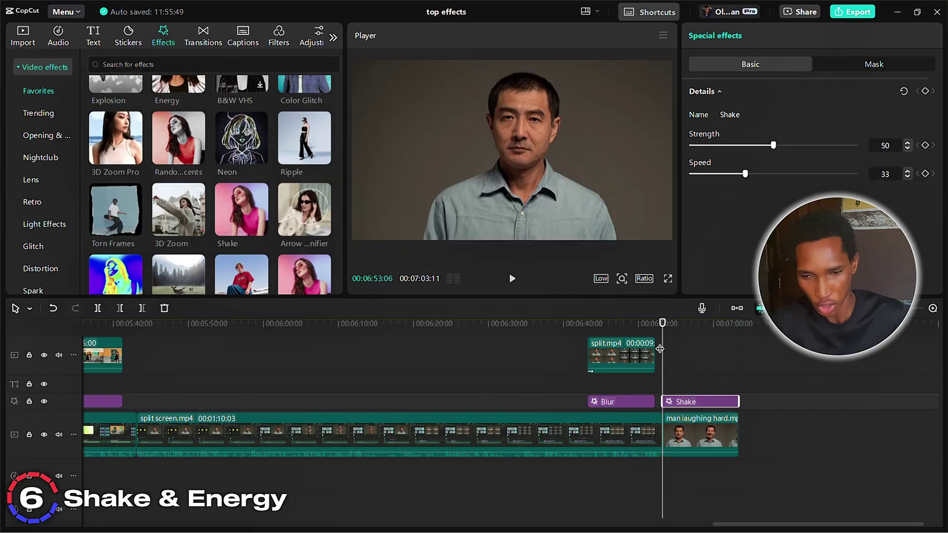
drag(662, 325, 683, 329)
drag(667, 403, 665, 355)
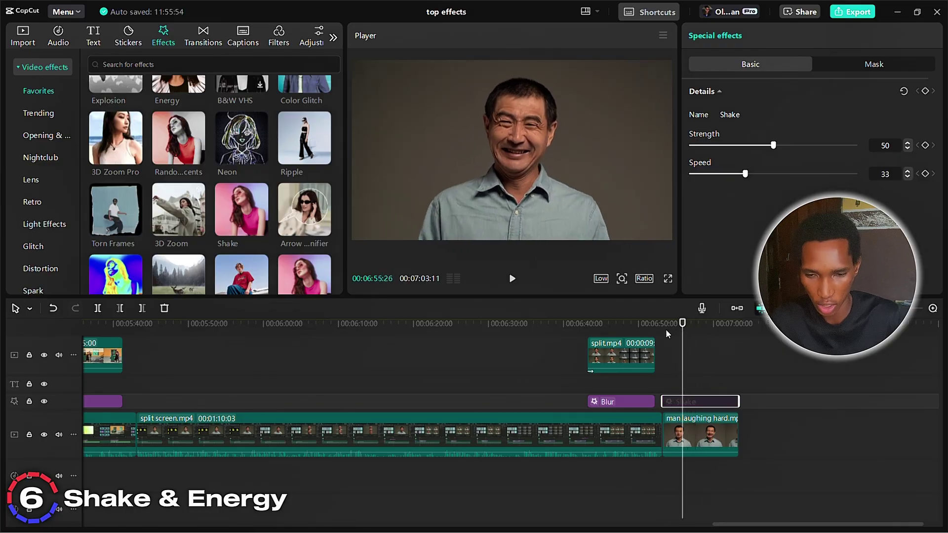
click(685, 340)
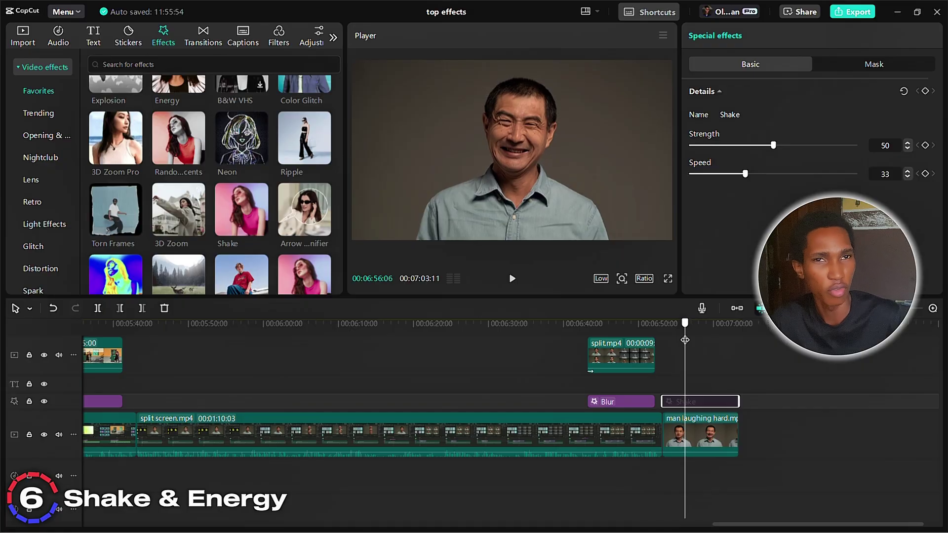
Raise the Shake effect's Strength to 100 and preview the stronger shake.
click(691, 407)
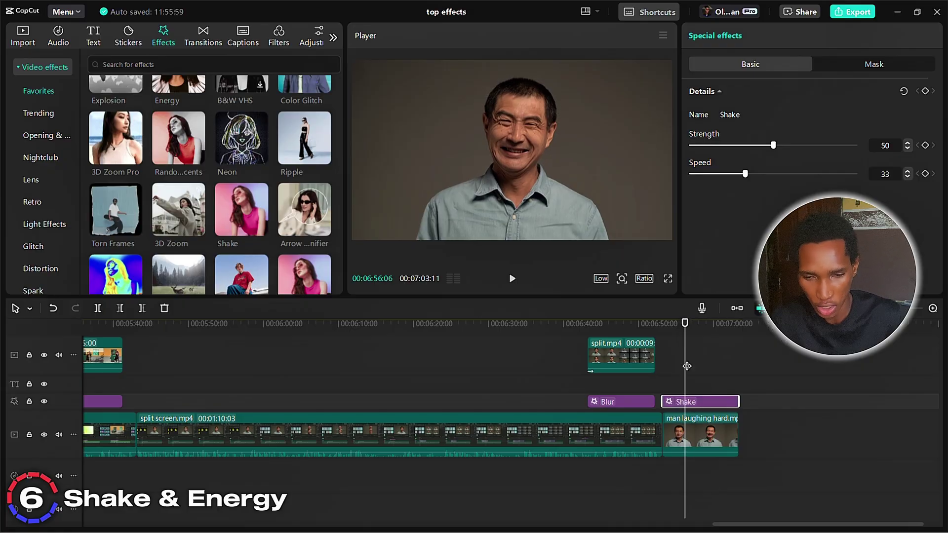
drag(662, 336, 692, 340)
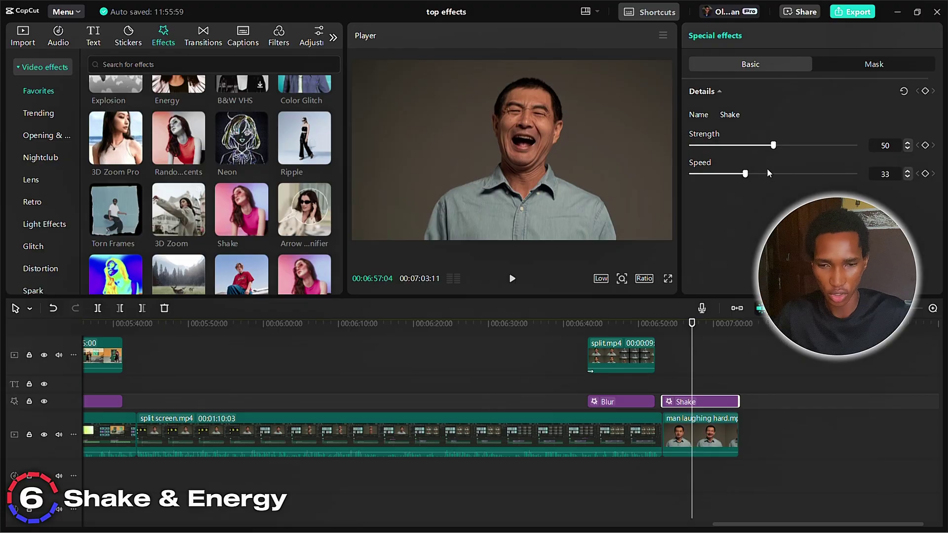
drag(773, 153, 914, 185)
drag(693, 344, 669, 336)
key(space)
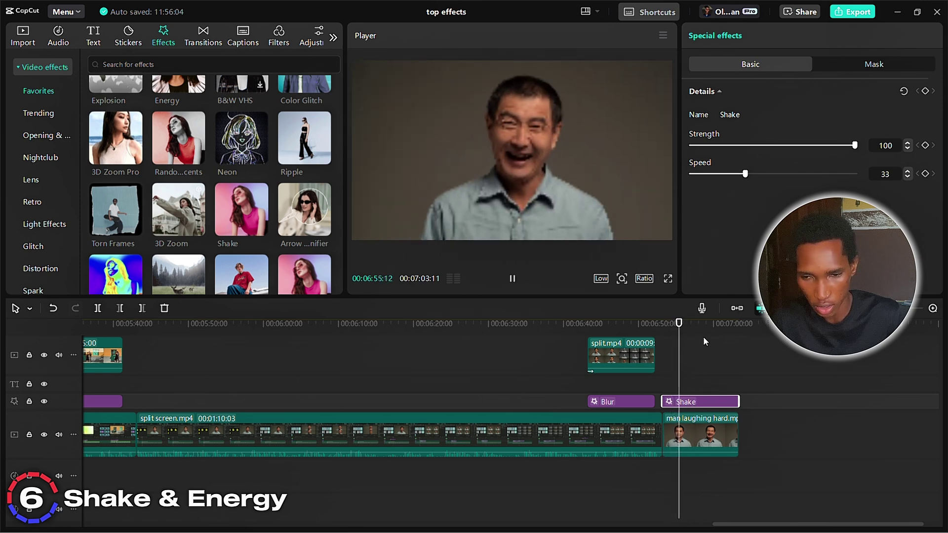
key(space)
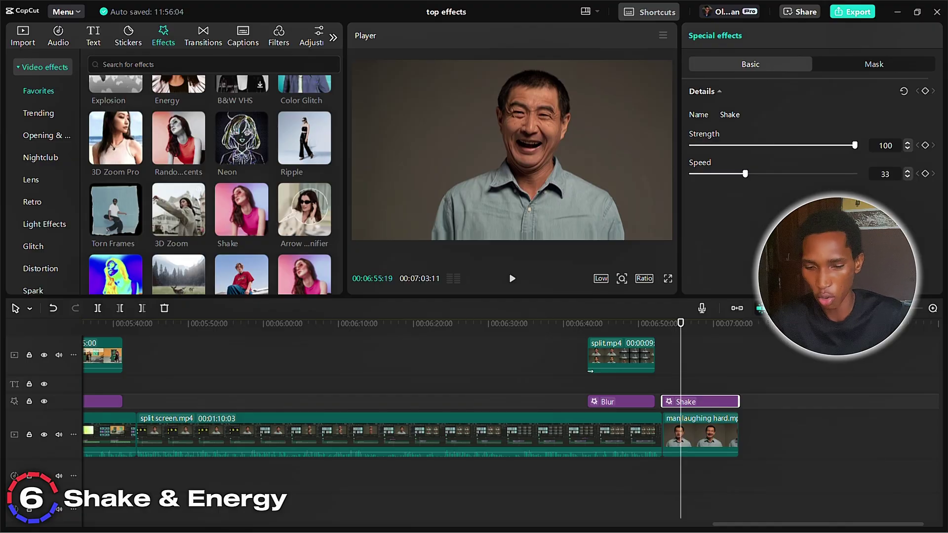
scroll(322, 251, up, 2)
Stack Energy above Shake, extend it to Shake's end, preview it, then add Explosion.
drag(177, 118, 740, 384)
mouse_move(680, 340)
mouse_down()
mouse_move(700, 338)
mouse_move(664, 335)
mouse_up()
key(space)
key(space)
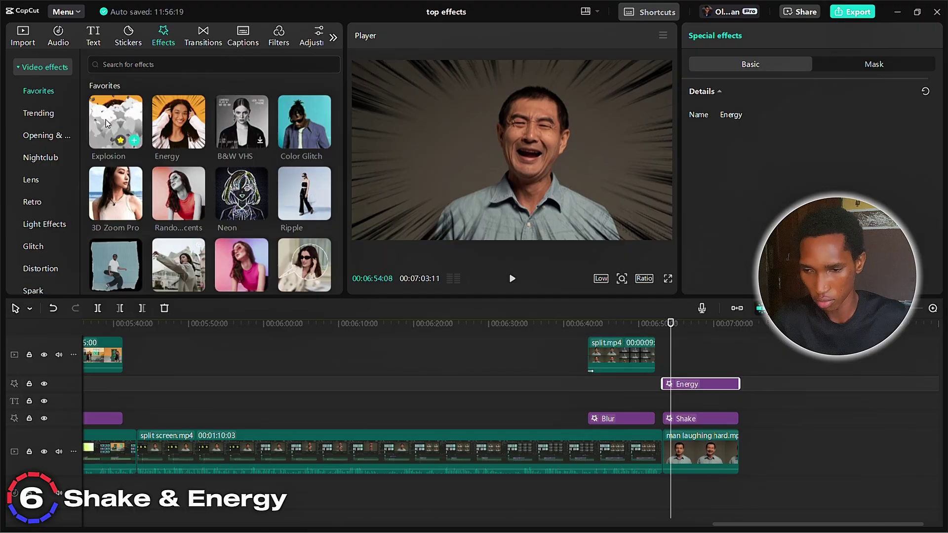
drag(109, 119, 723, 403)
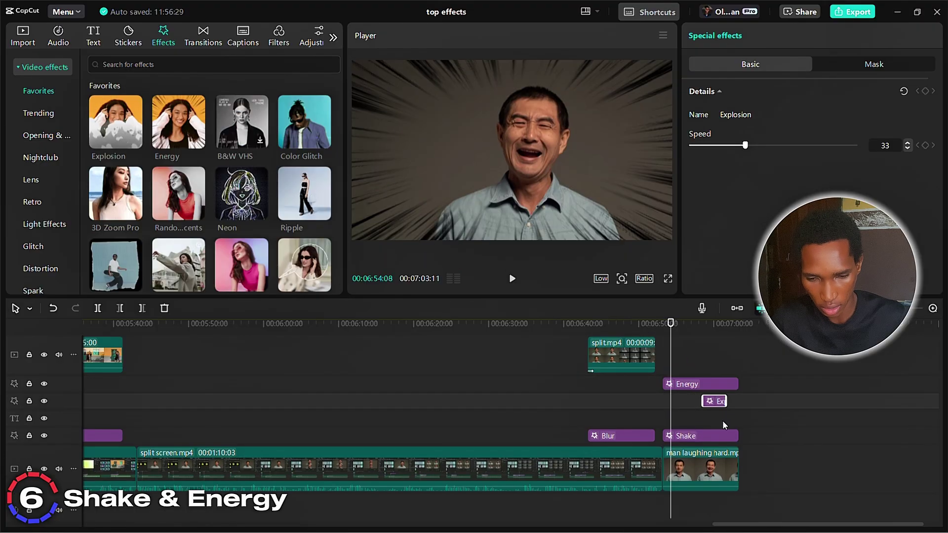